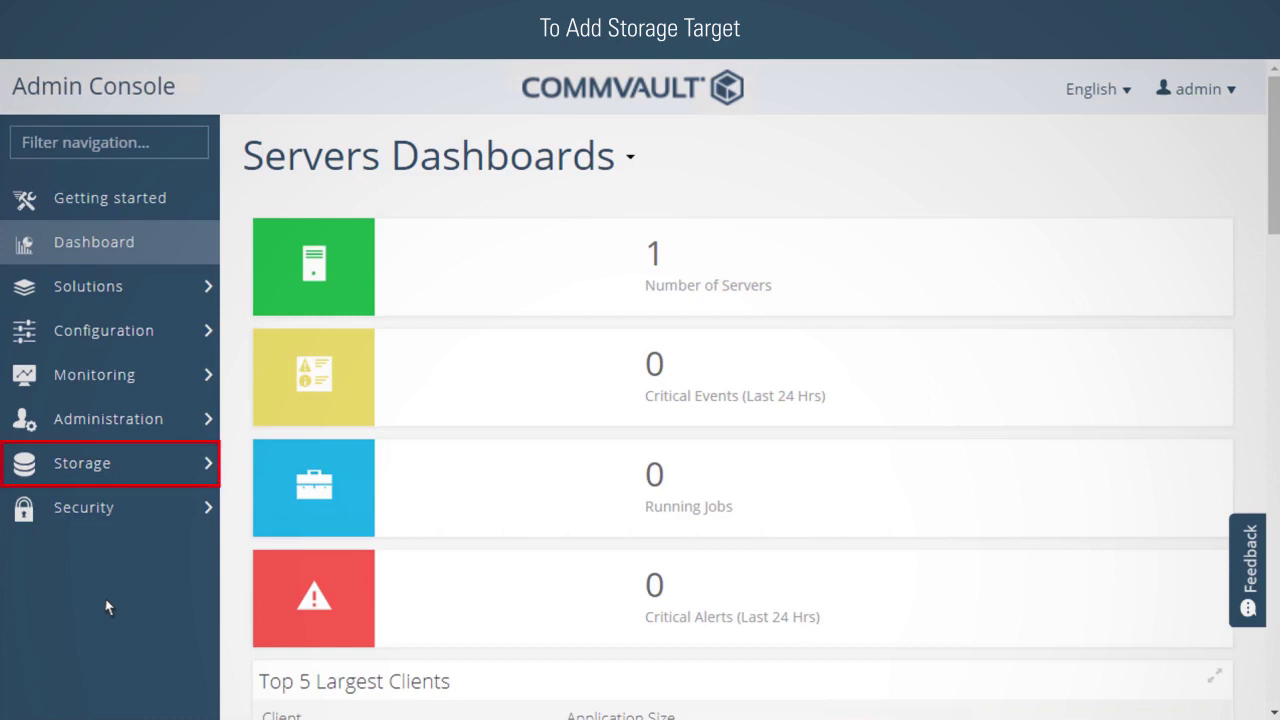
Start a new cloud storage target named Test_CloudStorage and view the available storage types.
left_click(140, 465)
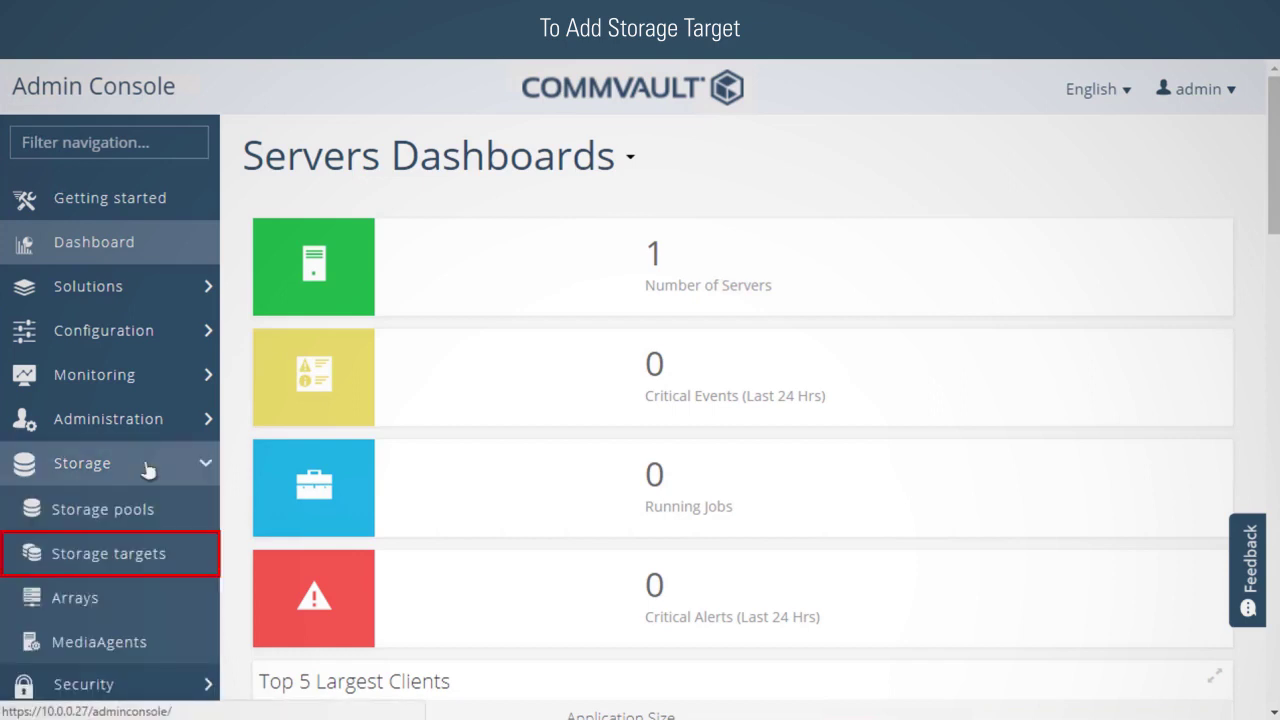
left_click(170, 540)
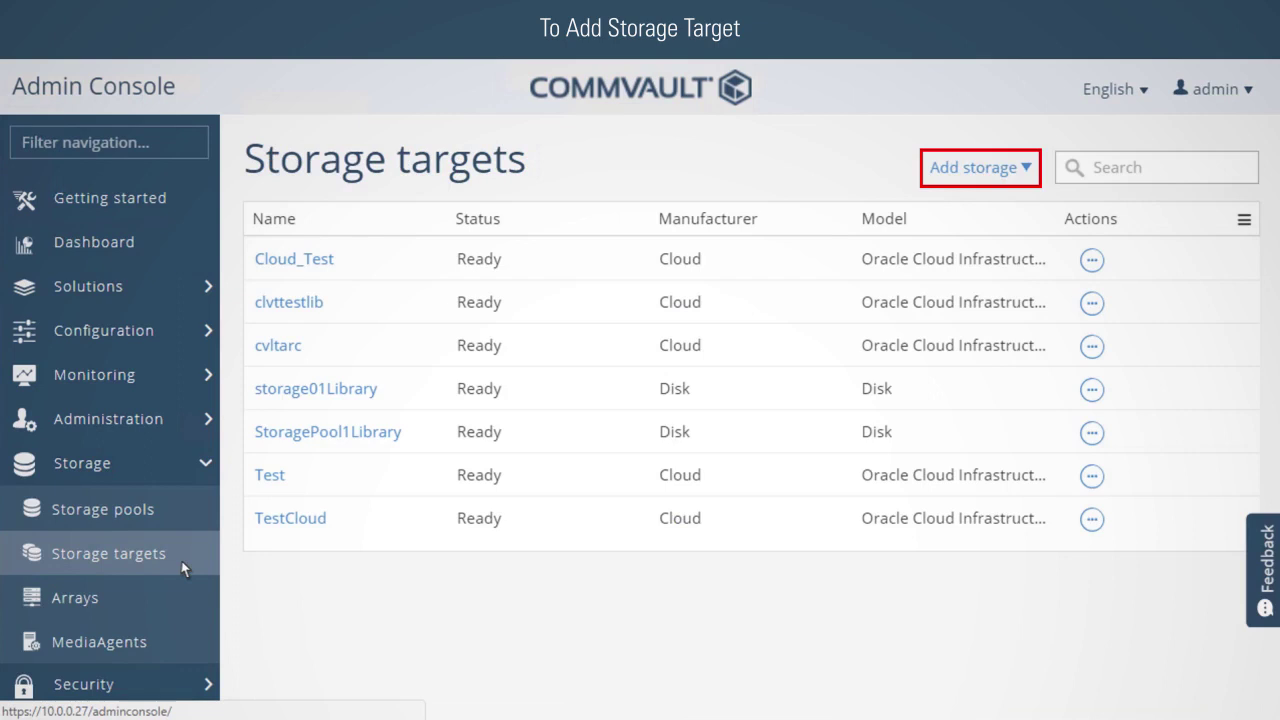
left_click(1017, 169)
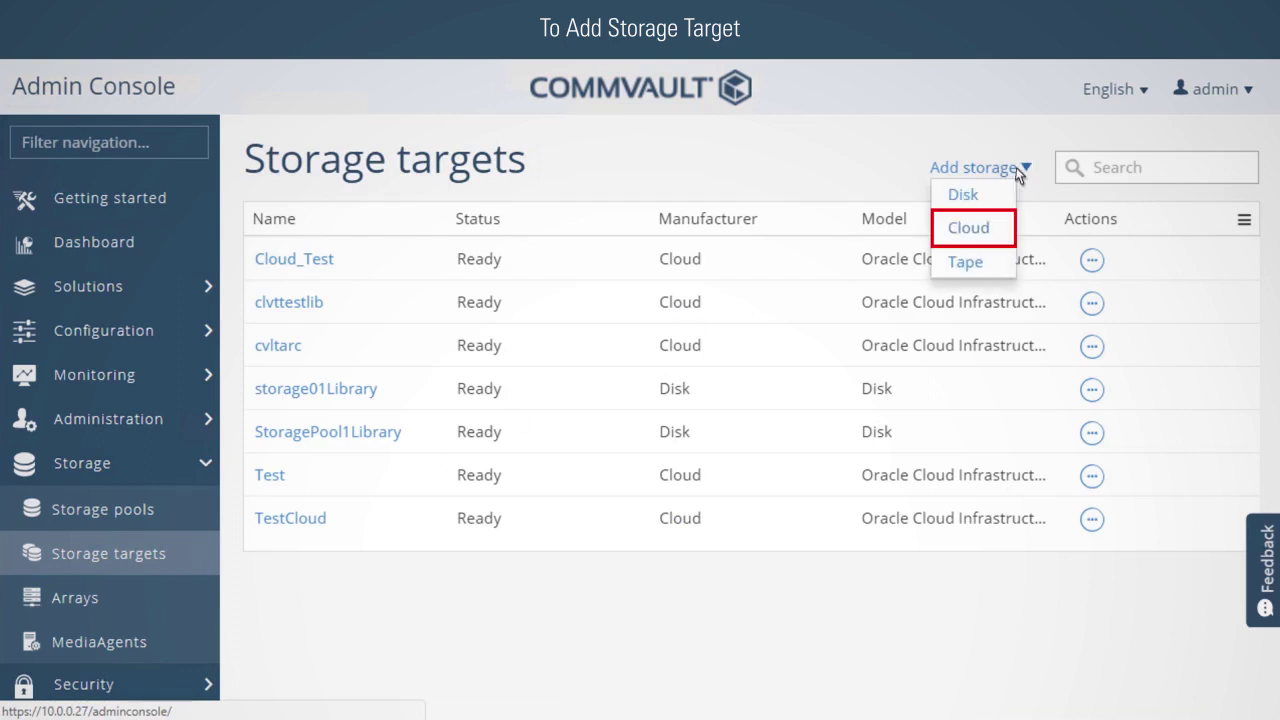
left_click(1008, 228)
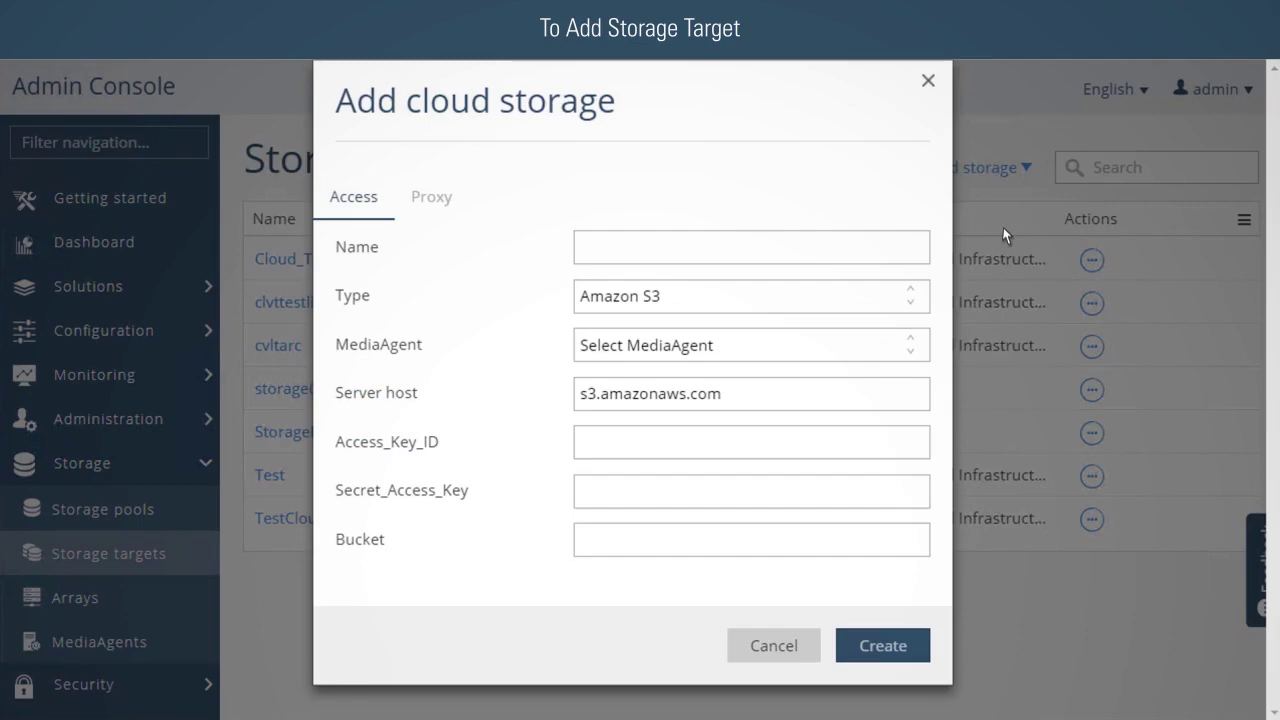
left_click(876, 258)
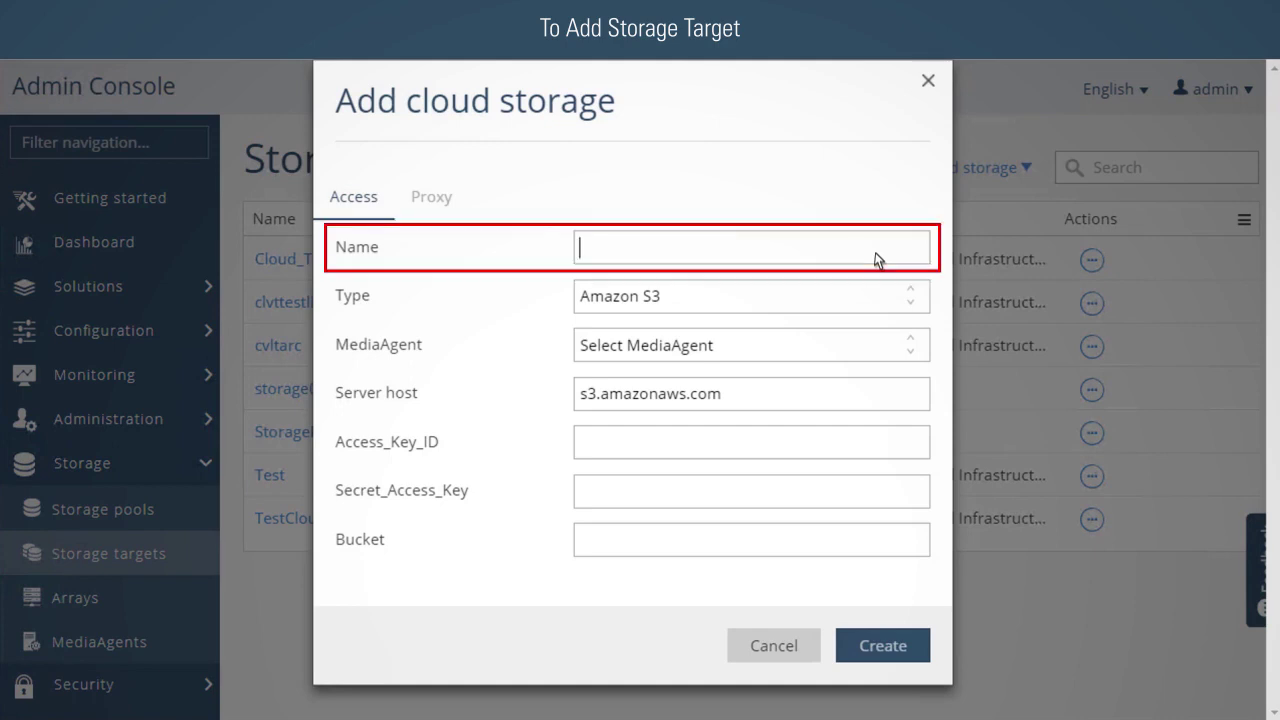
type("Test_CloudStorage")
left_click(788, 298)
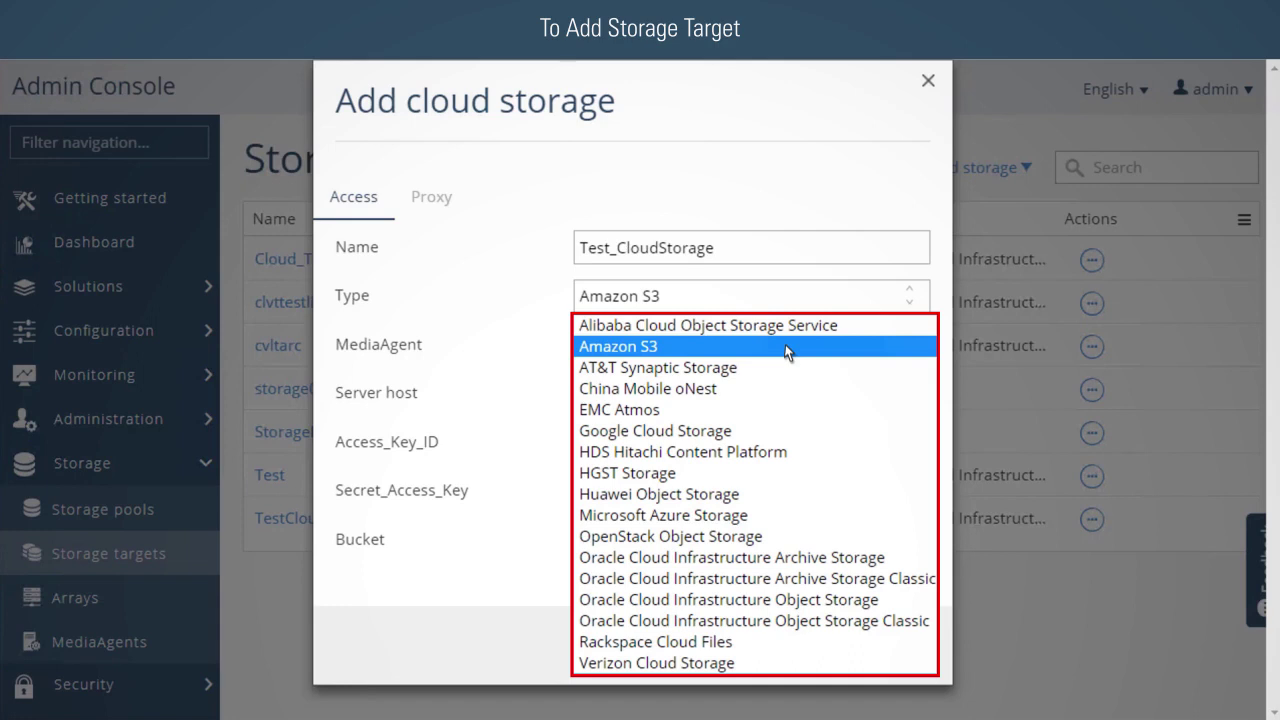
Set the type to Oracle Cloud Infrastructure Object Storage on MediaAgent win3 and fill in the Oracle credentials.
left_click(897, 604)
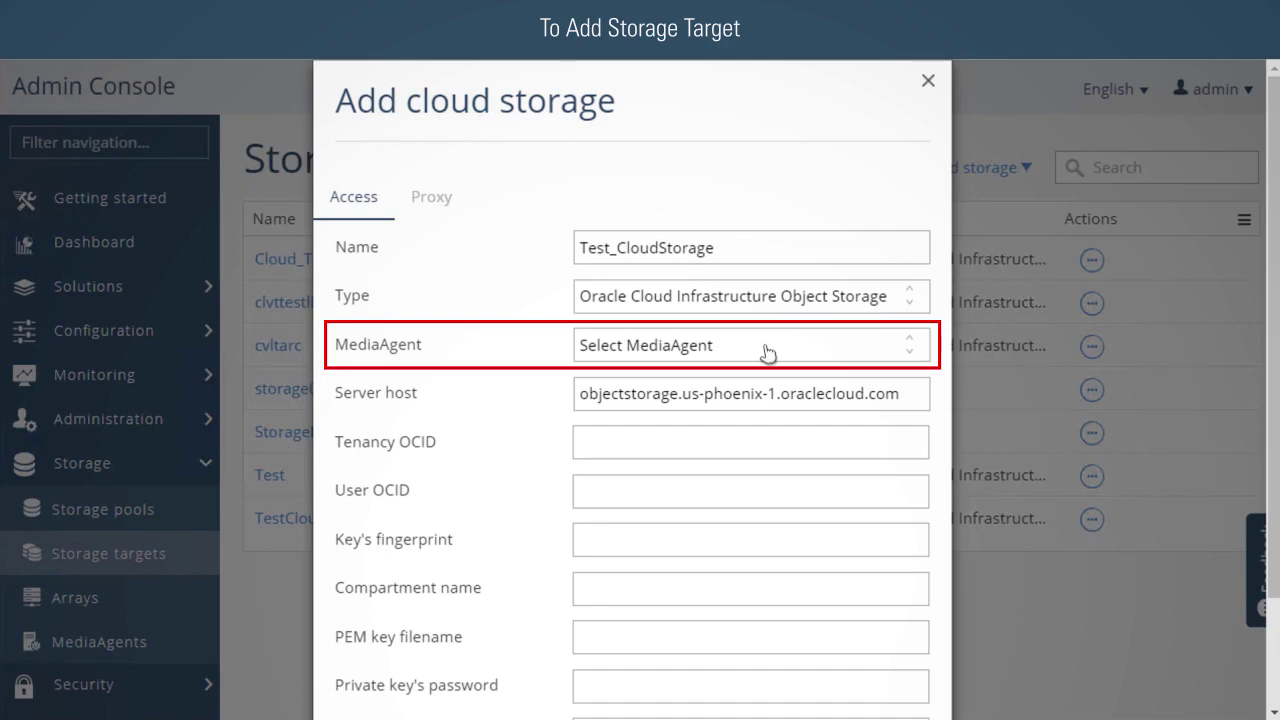
left_click(764, 398)
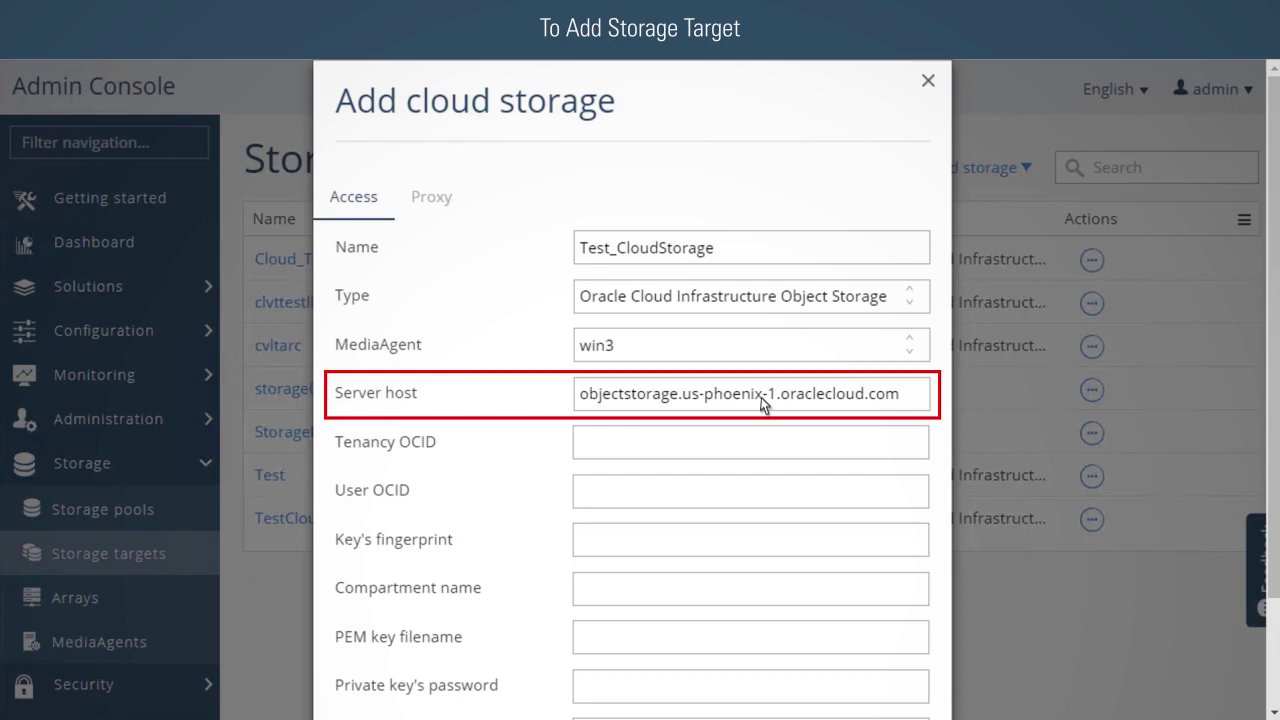
left_click(762, 443)
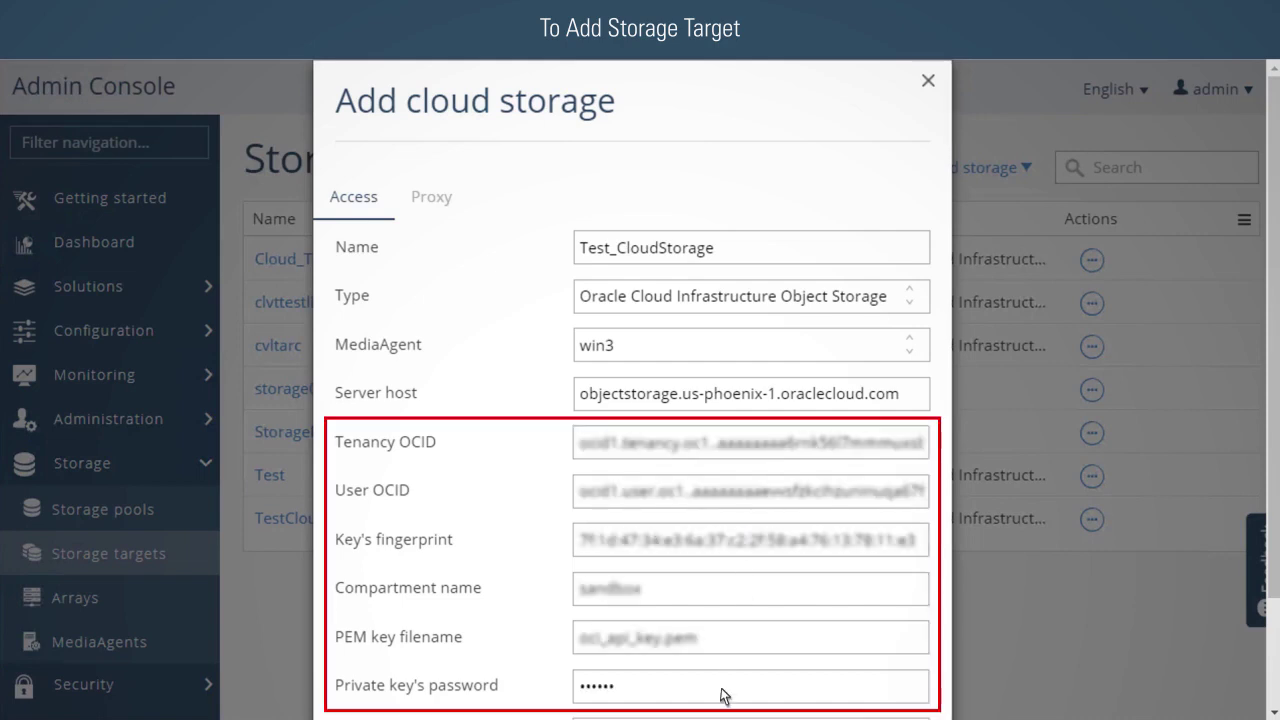
scroll(724, 696, "down", 1)
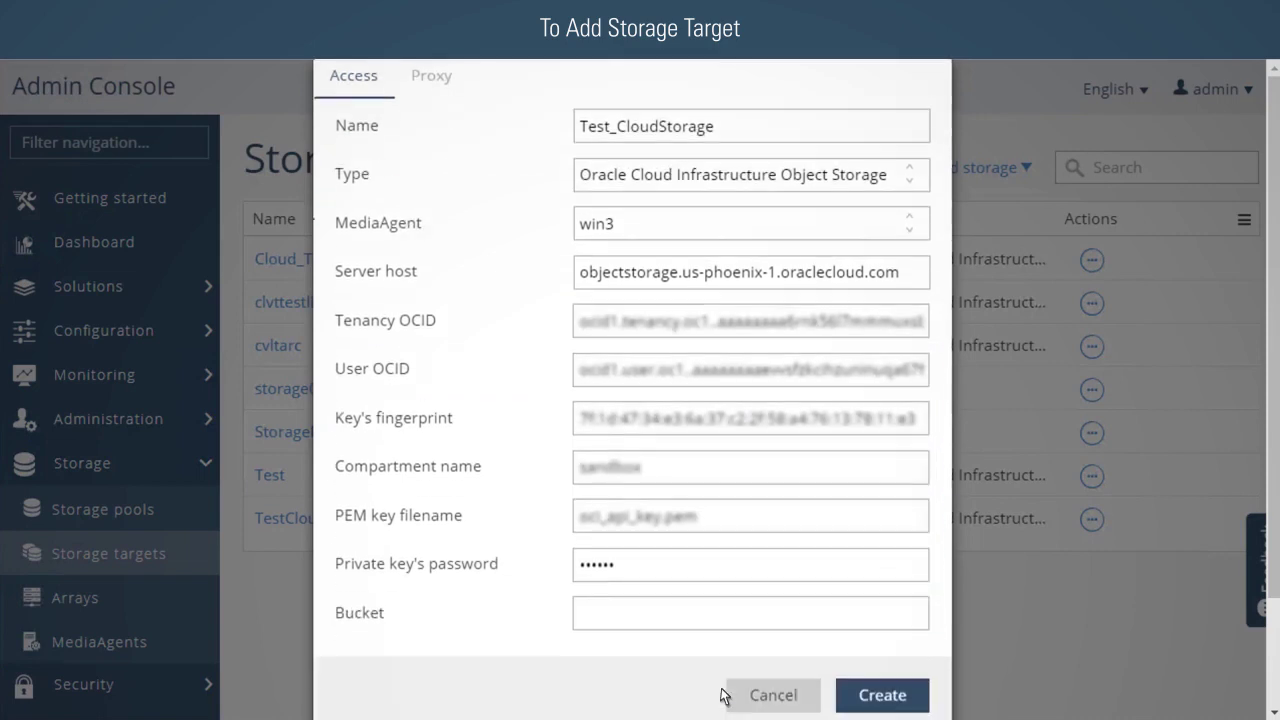
Enter bucket Test_Bucket1 and create the Test_CloudStorage target.
scroll(724, 696, "down", 1)
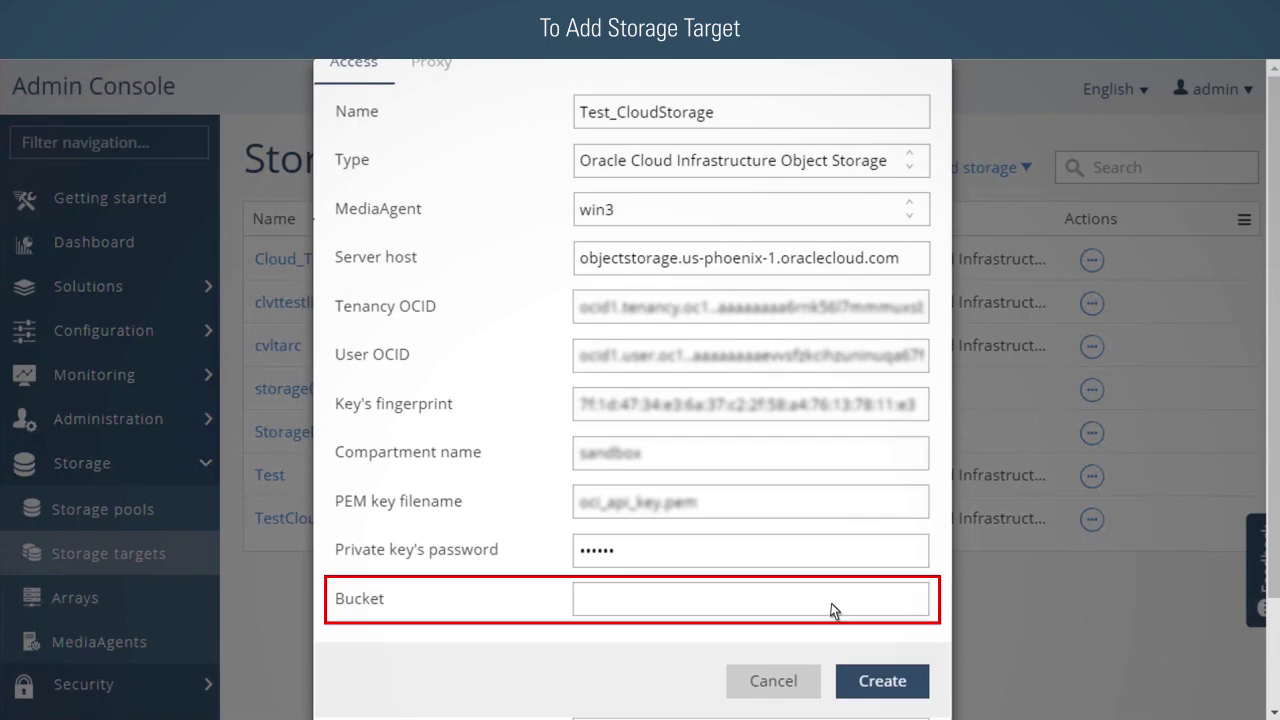
left_click(830, 610)
type("Test_Bucket1")
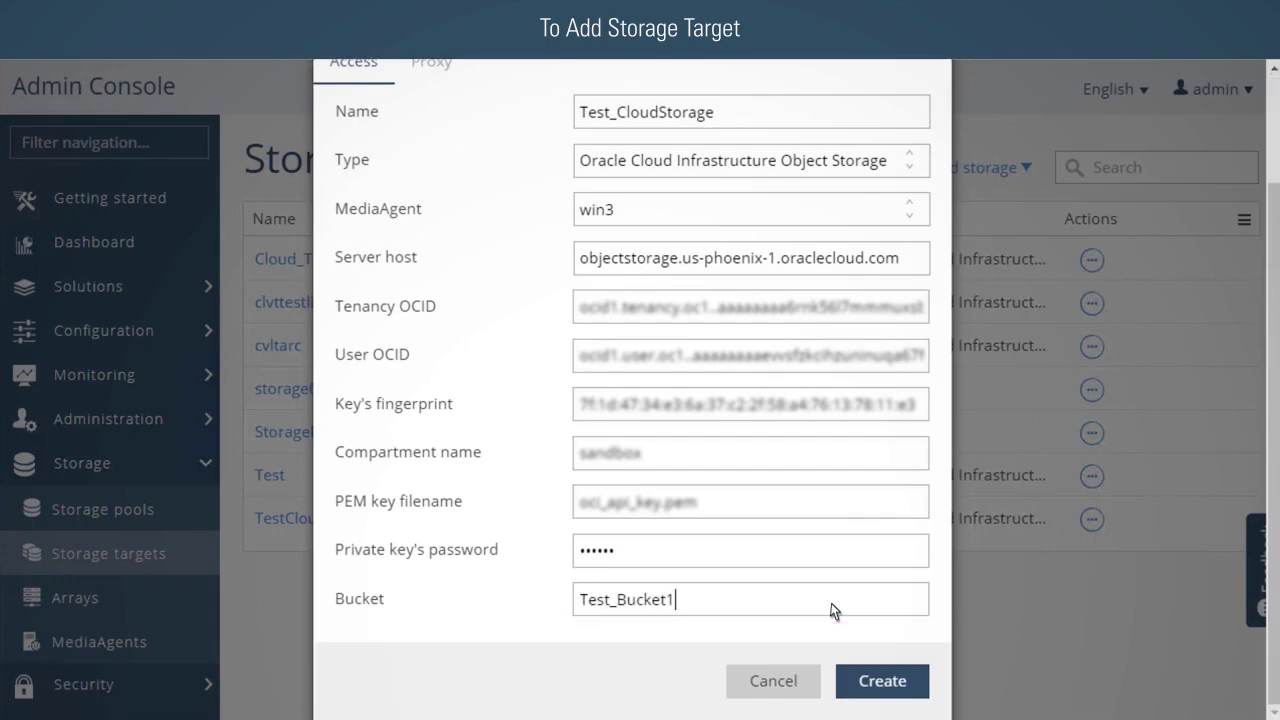
left_click(908, 674)
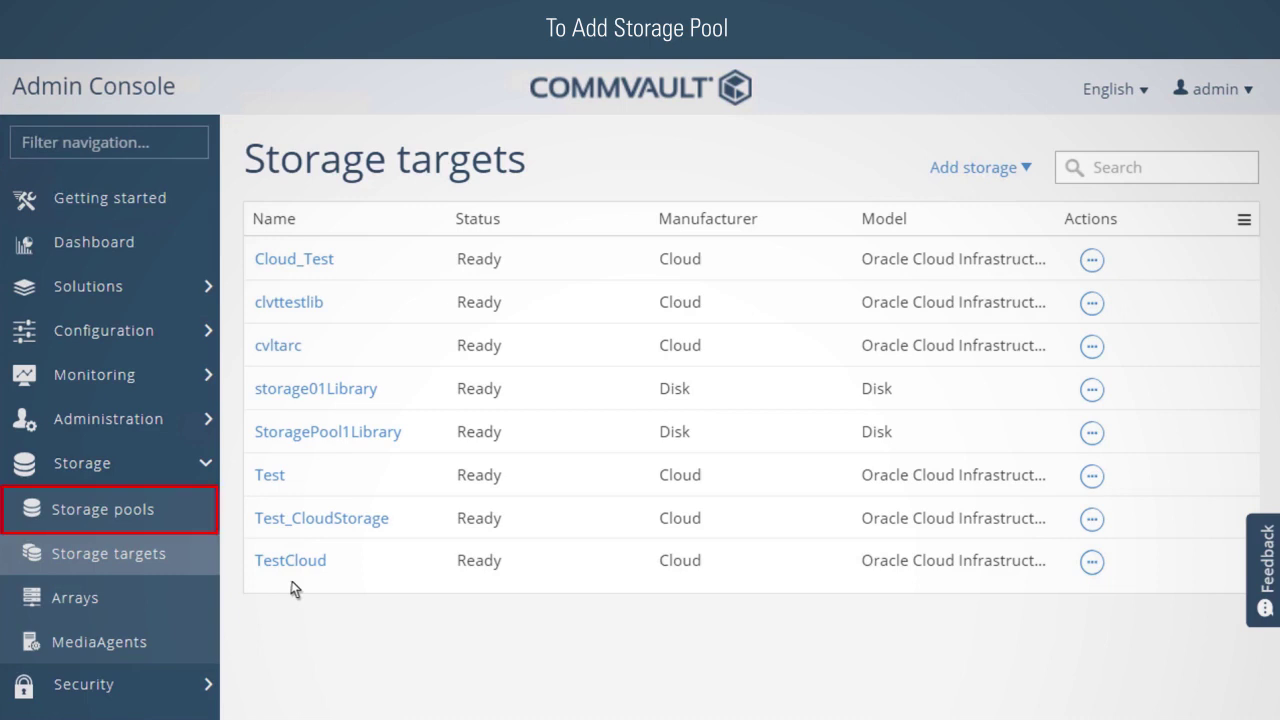
Start a new disk/cloud storage pool named Test_Storagepool.
left_click(192, 516)
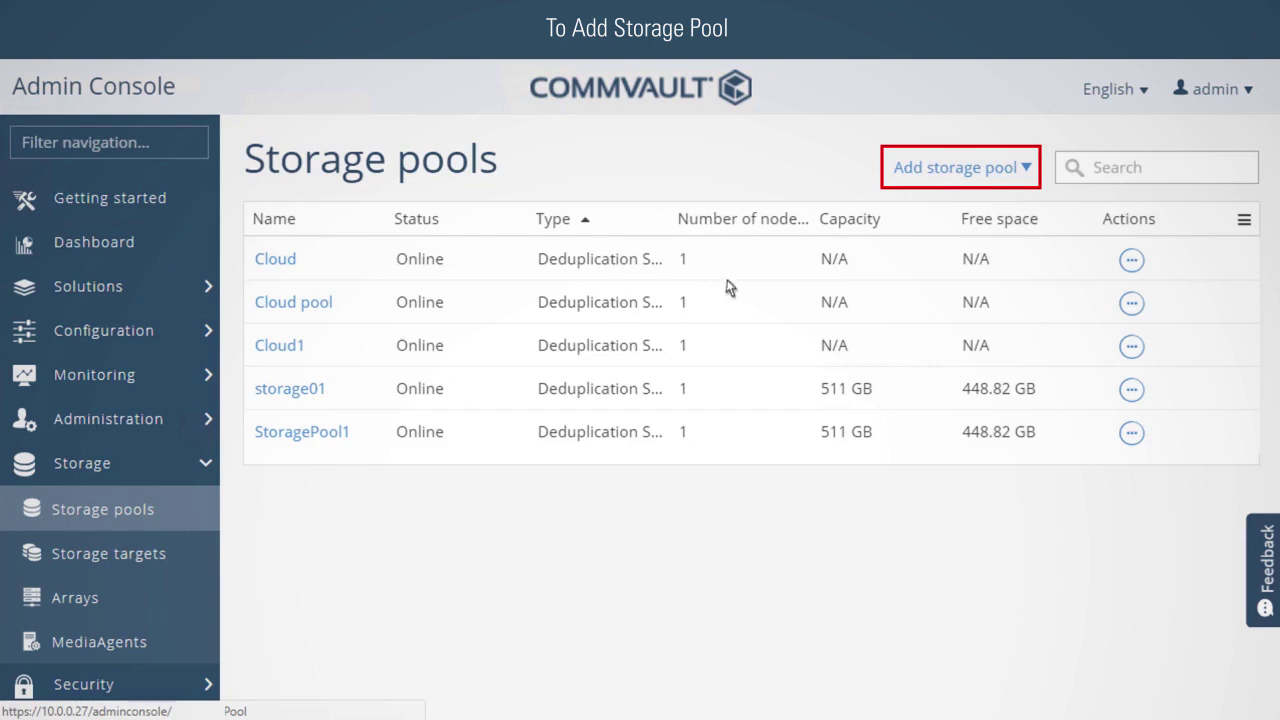
left_click(1008, 178)
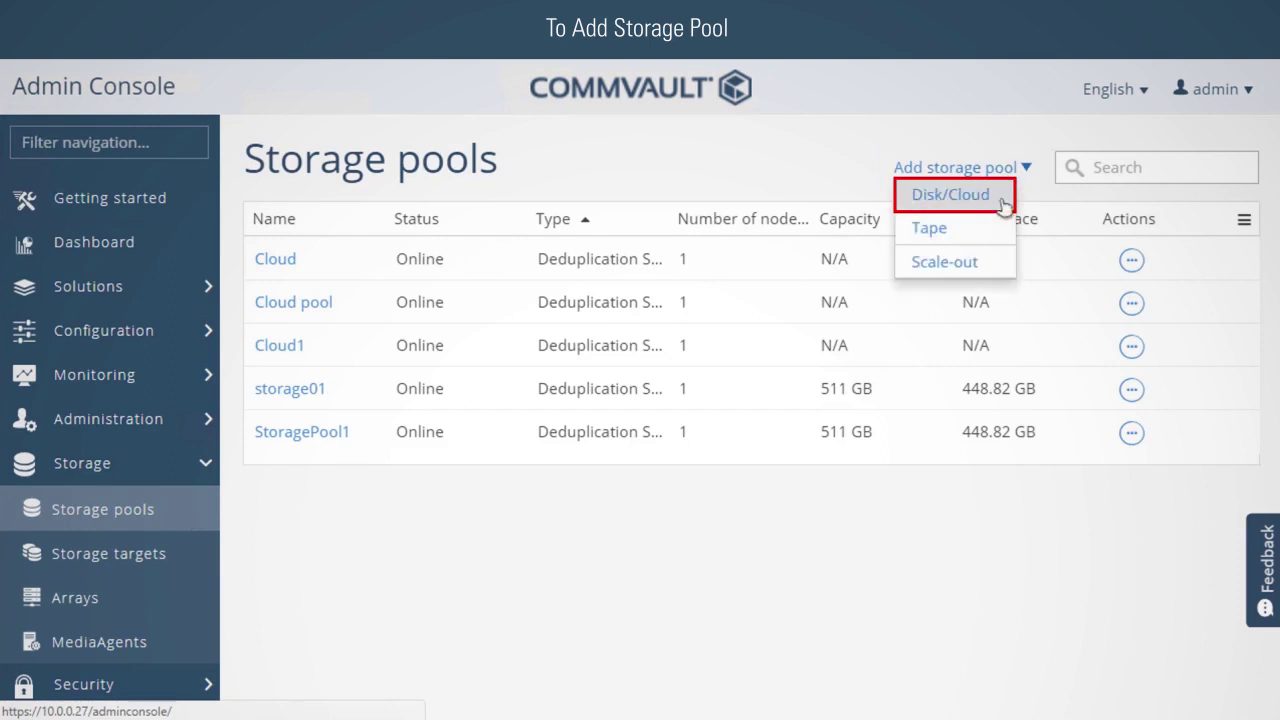
left_click(1004, 205)
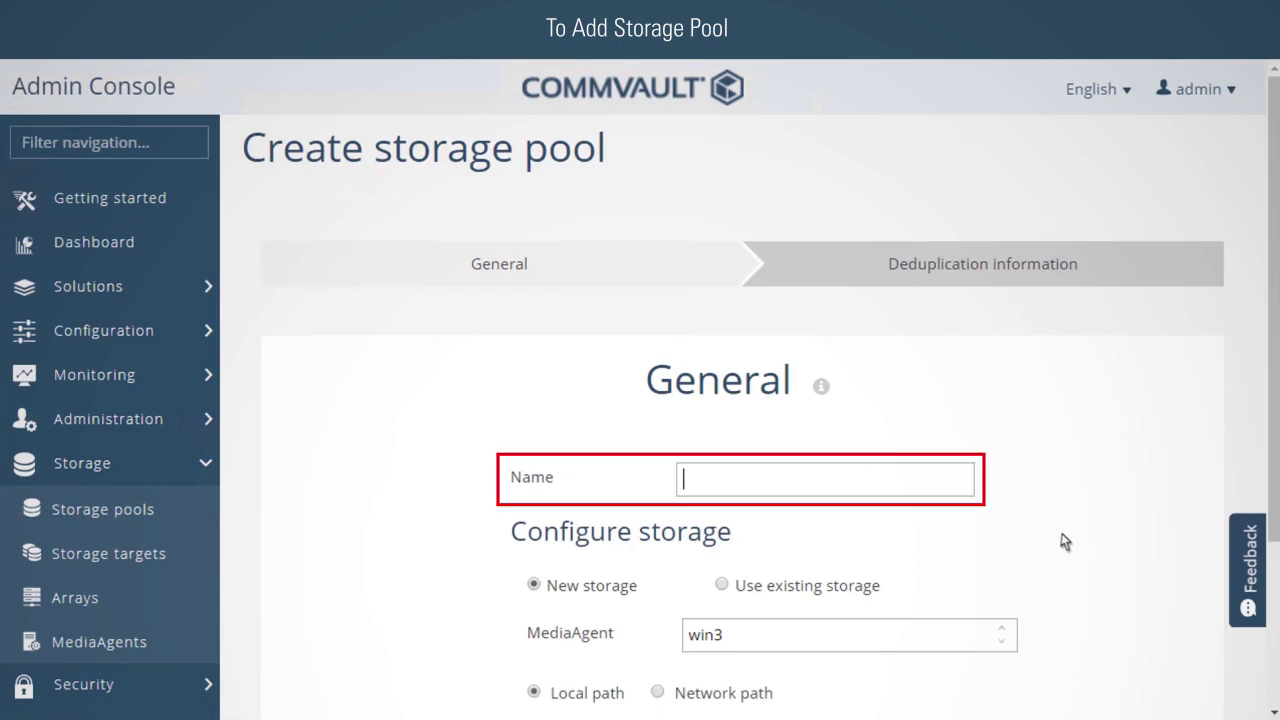
type("Test_Storagepool")
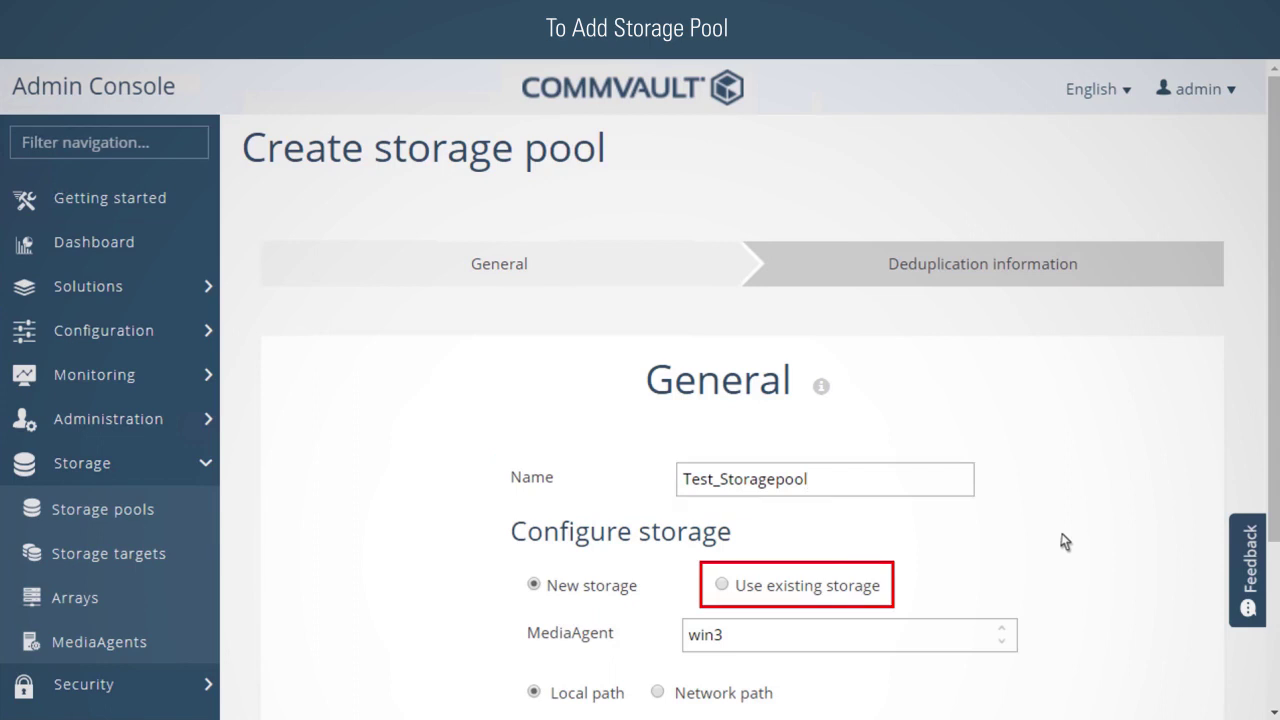
Base the pool on existing storage target Test_CloudStorage and continue to deduplication settings.
left_click(722, 586)
scroll(723, 591, "down", 1)
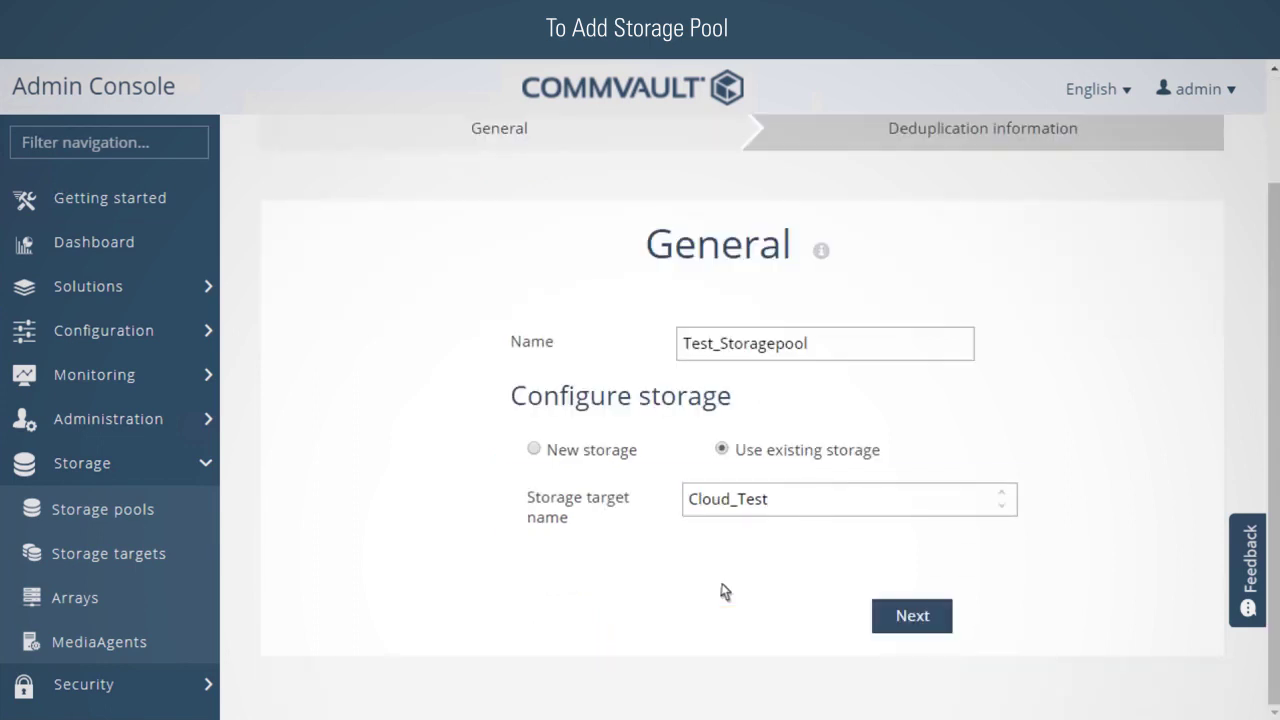
key("alt+Down")
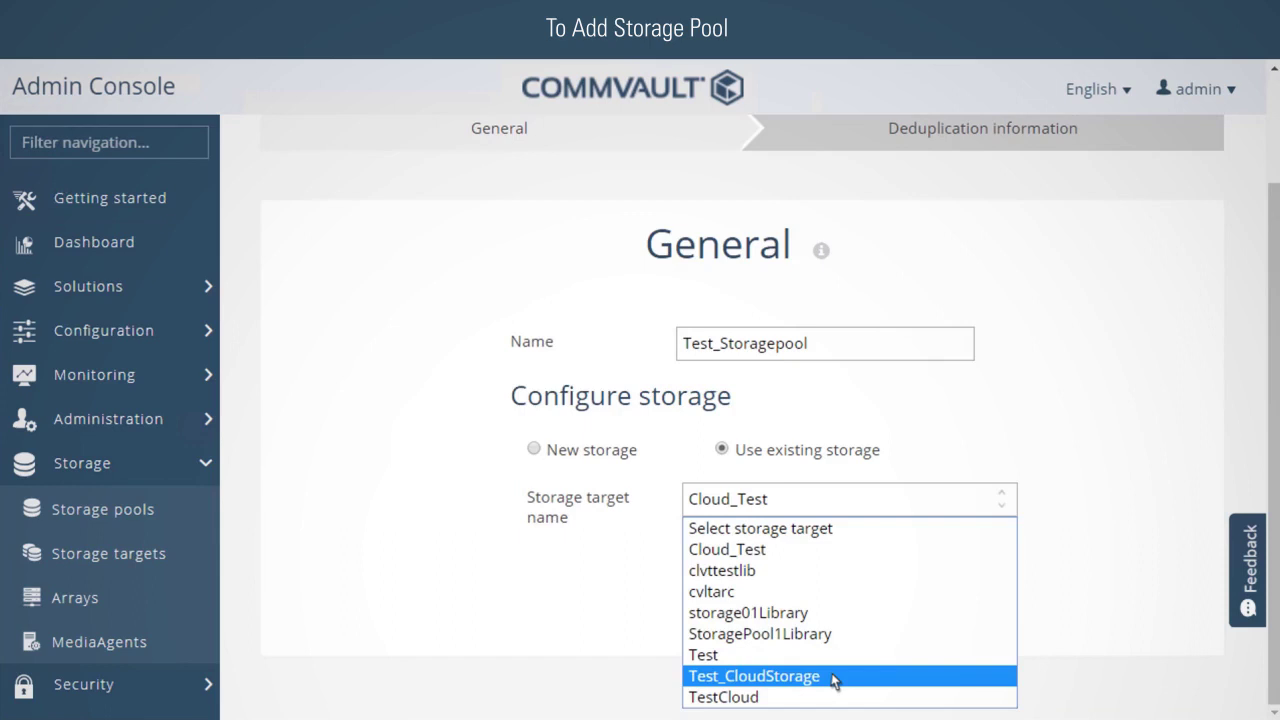
left_click(834, 680)
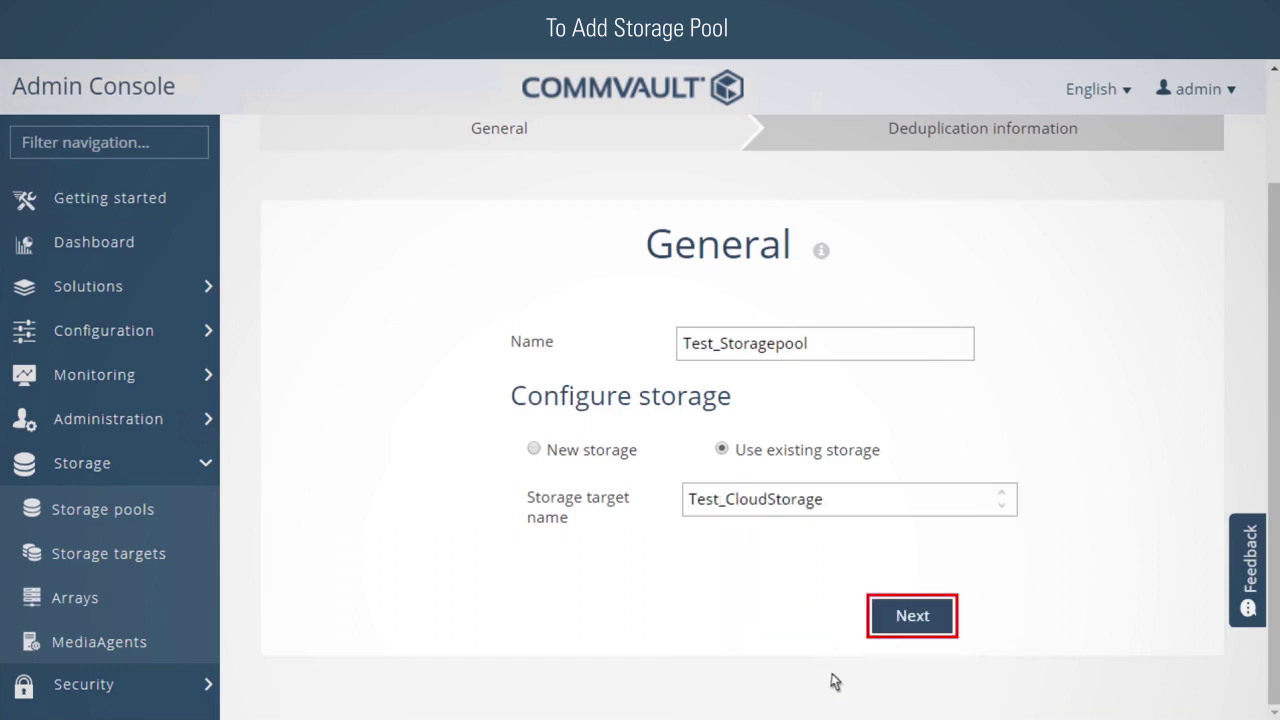
left_click(940, 624)
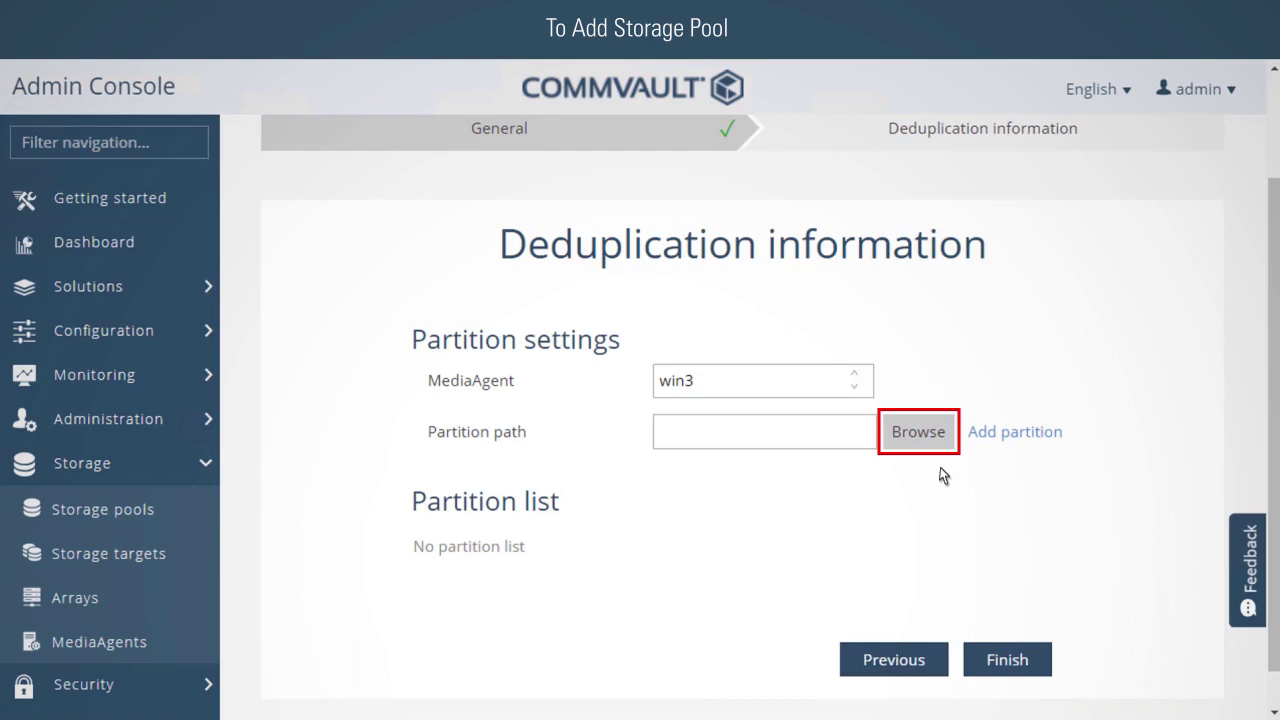
Add a win3 deduplication partition at C:\Test_Storagepath and finish the Test_Storagepool pool.
left_click(918, 447)
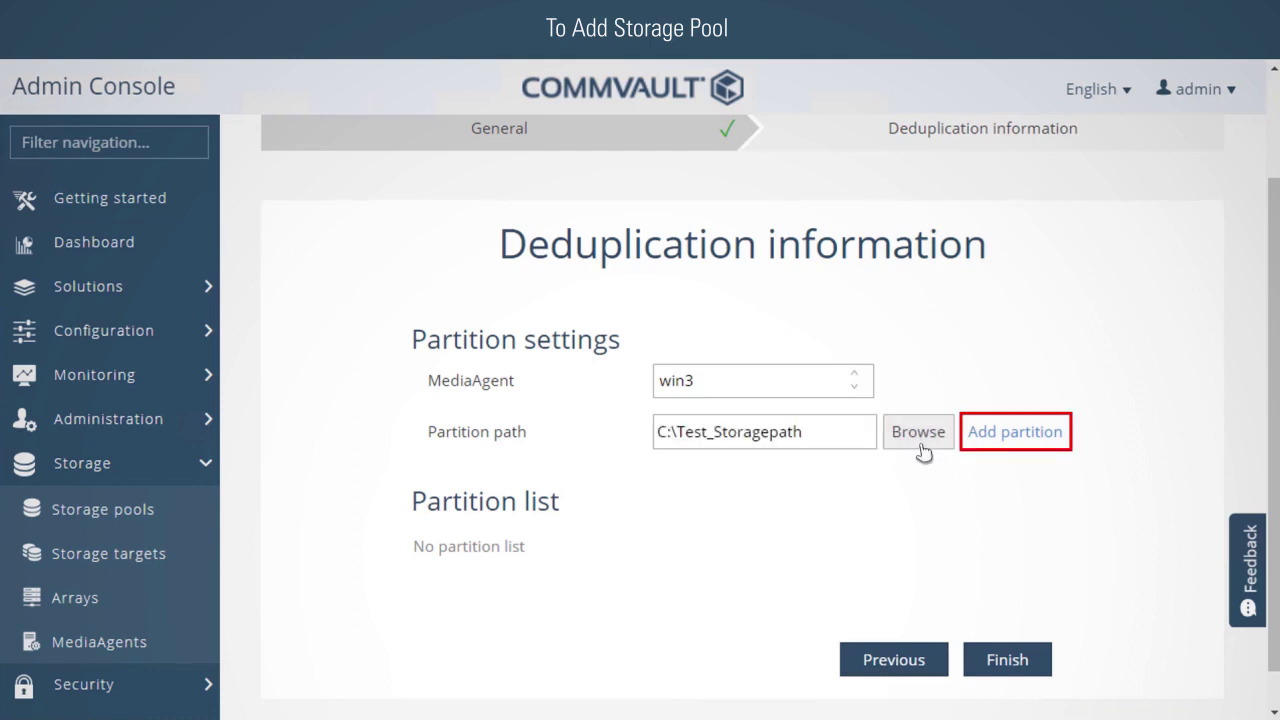
left_click(1014, 441)
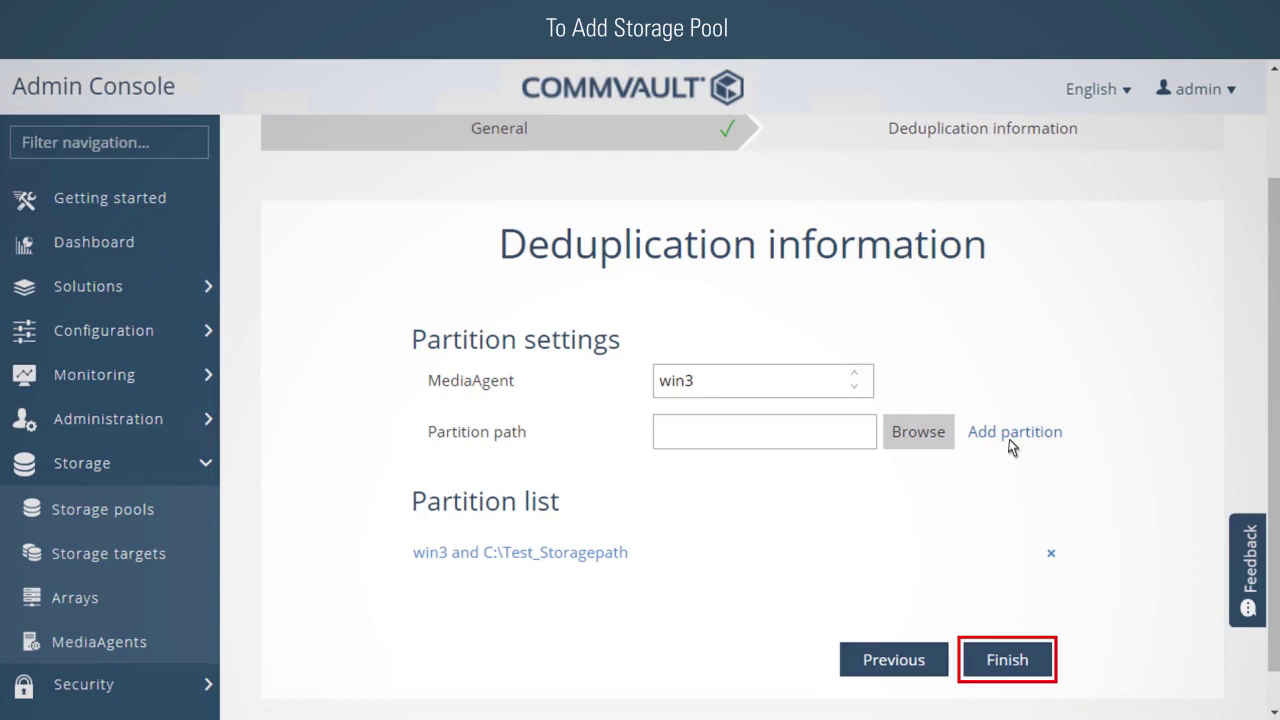
left_click(1032, 651)
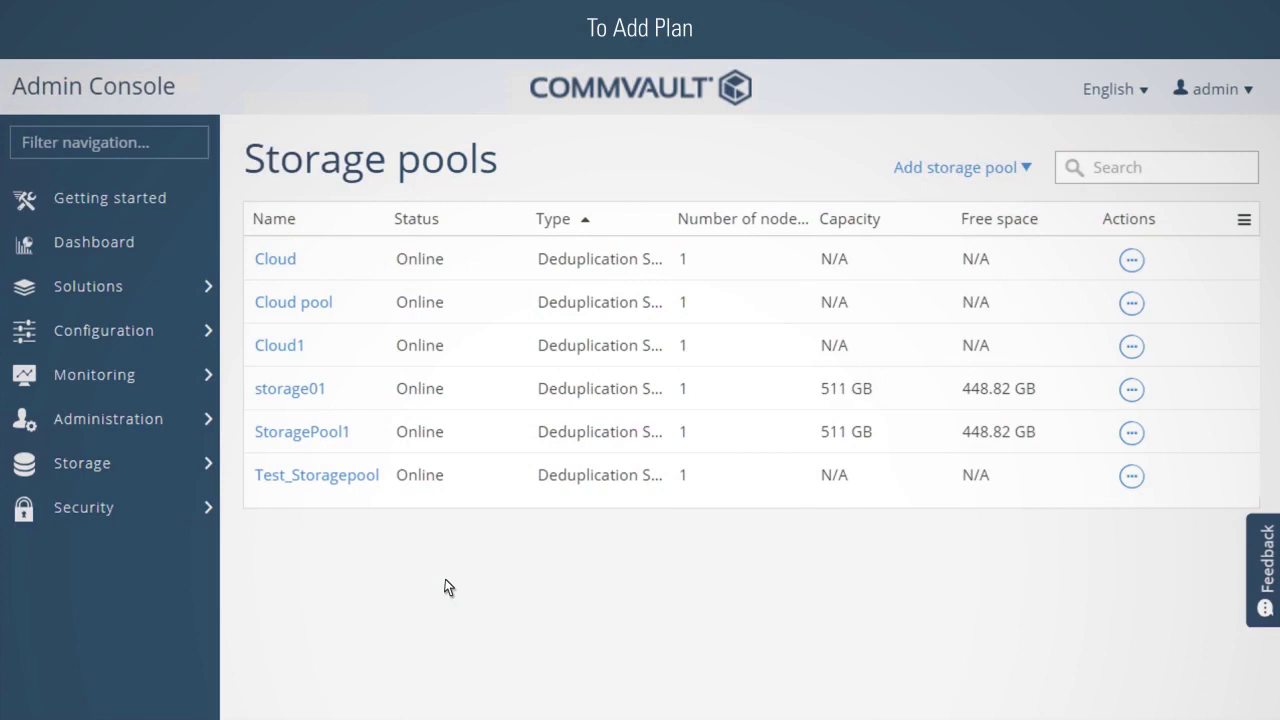
Start a new file system plan named Test_FS_Plan.
left_click(176, 342)
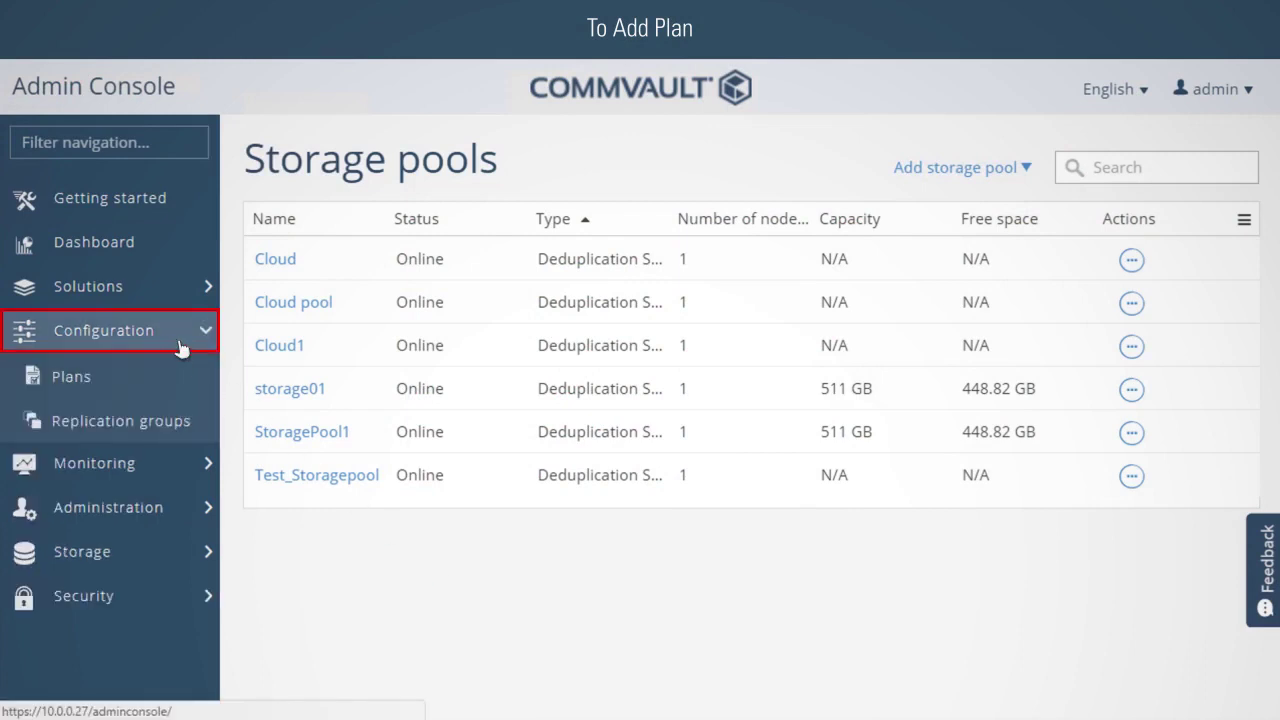
left_click(180, 384)
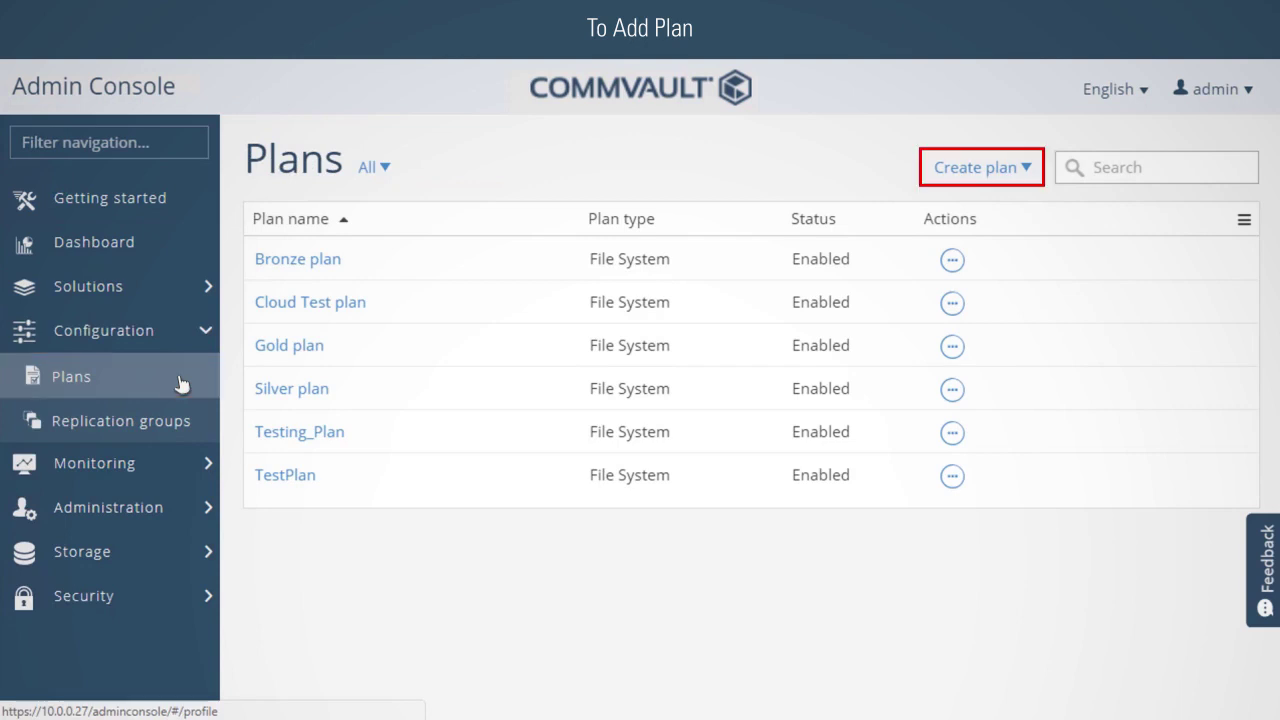
left_click(978, 170)
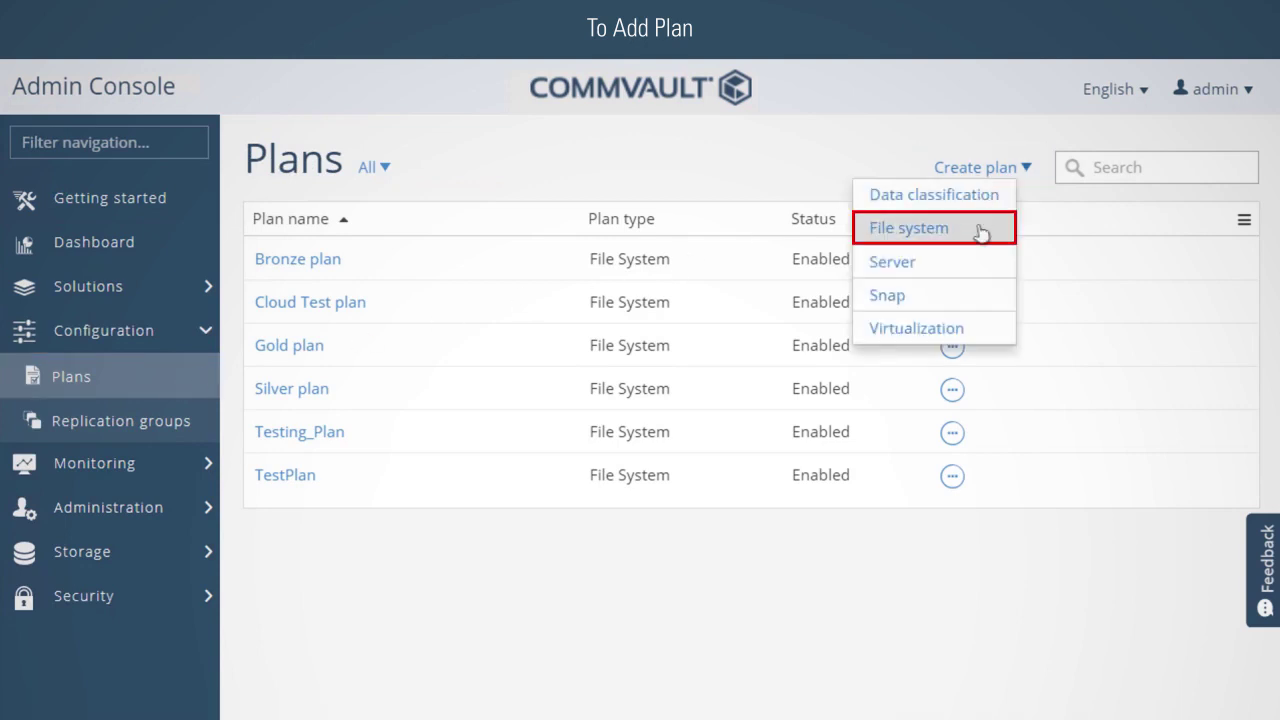
left_click(980, 230)
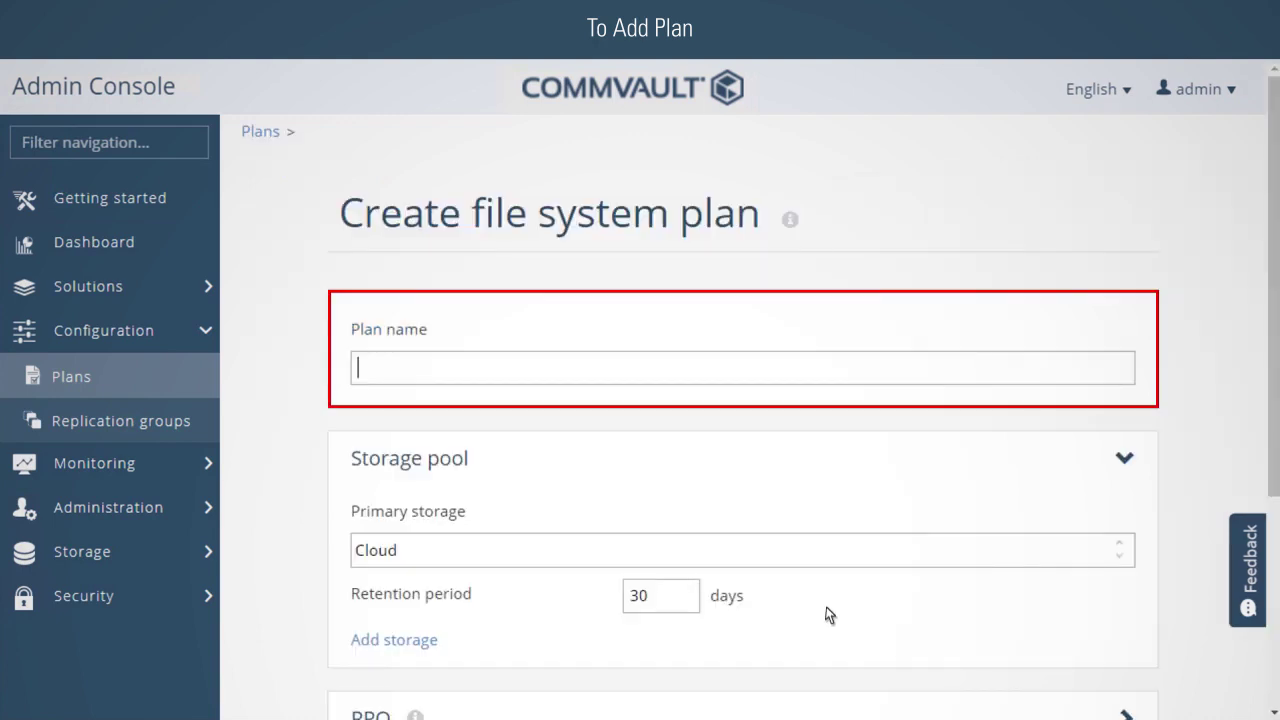
type("Test_FS_Plan")
Use Test_Storagepool as the plan's primary storage and save it.
scroll(826, 614, "down", 3)
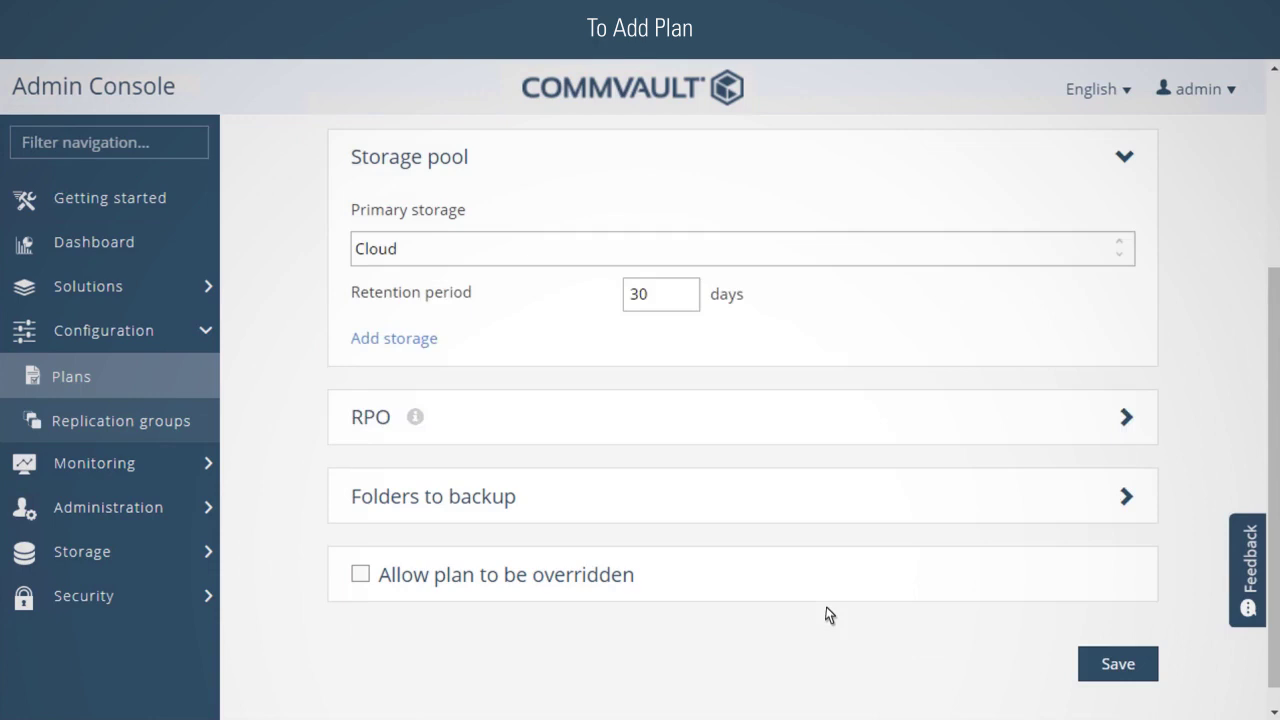
left_click(760, 249)
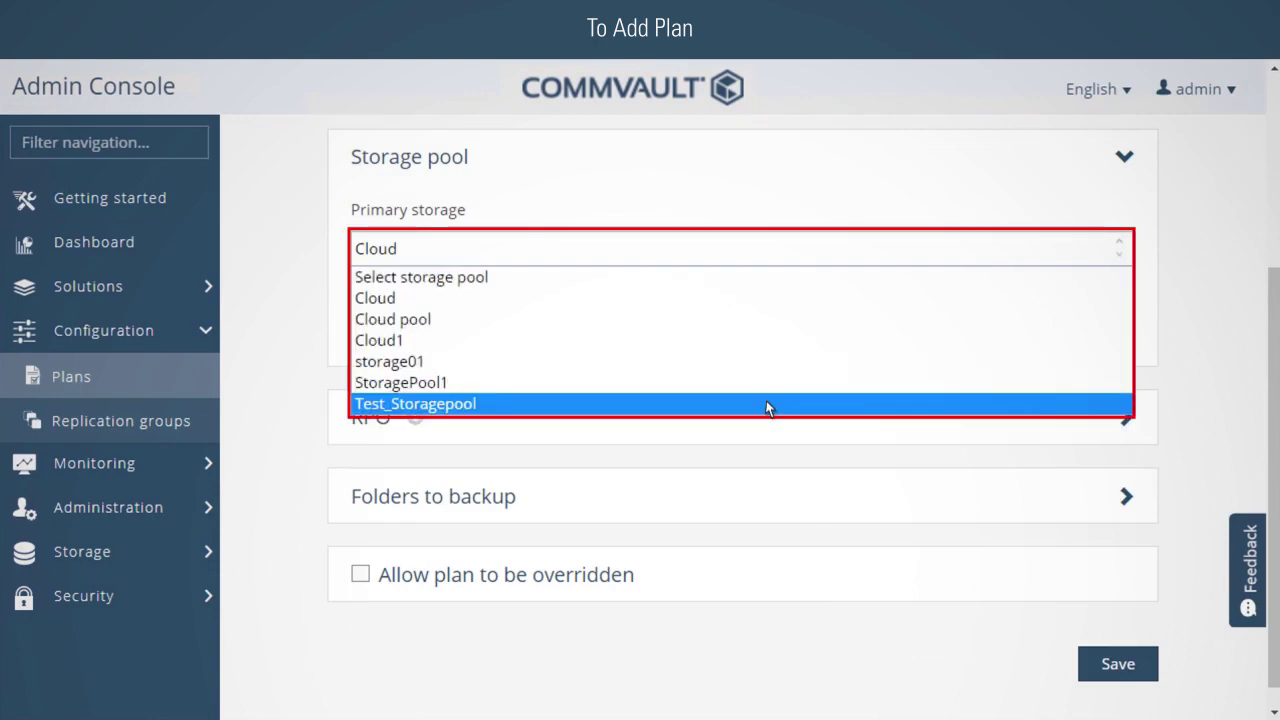
left_click(767, 404)
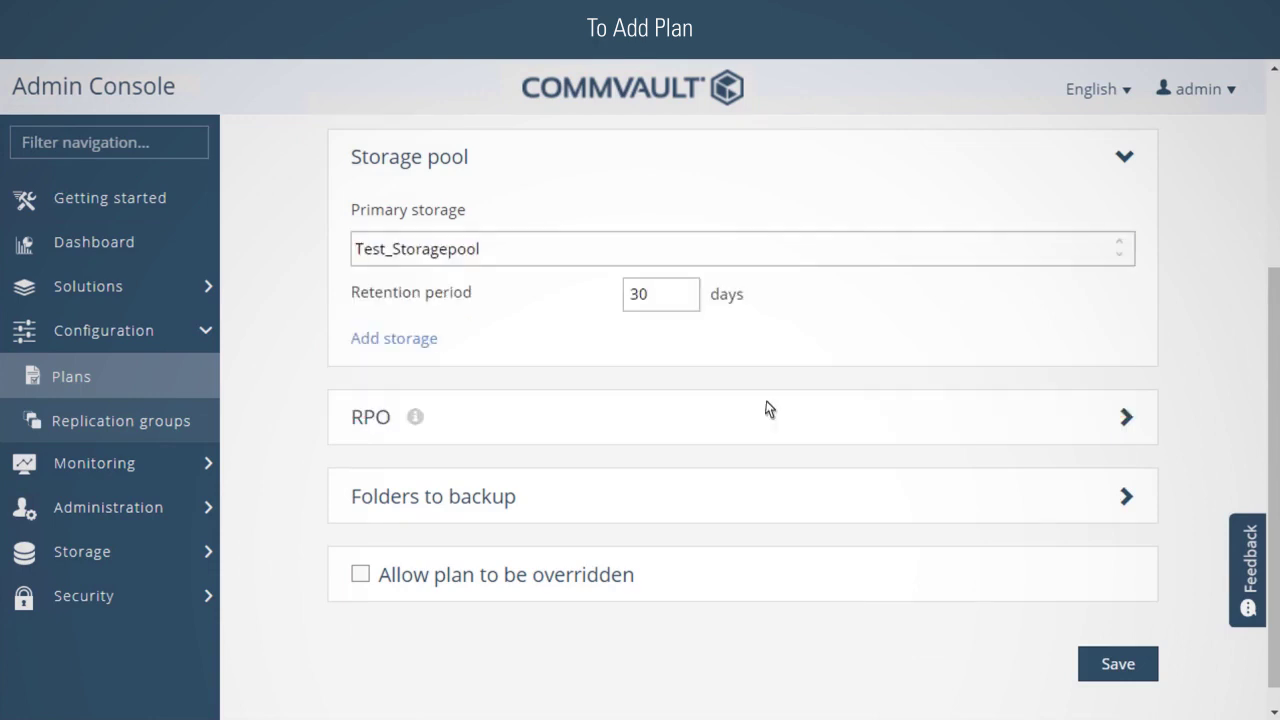
left_click(1147, 667)
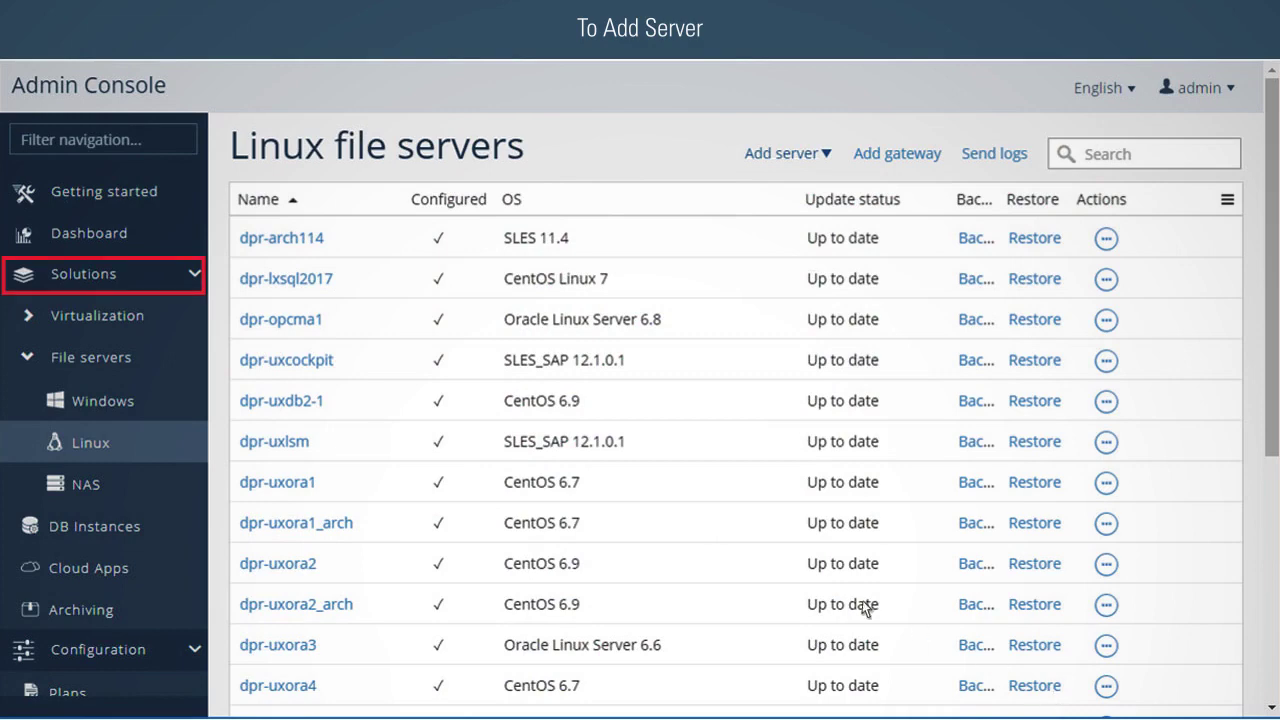
From the Linux file servers list, begin adding Linux file server dpr-uxot1.
left_click(180, 274)
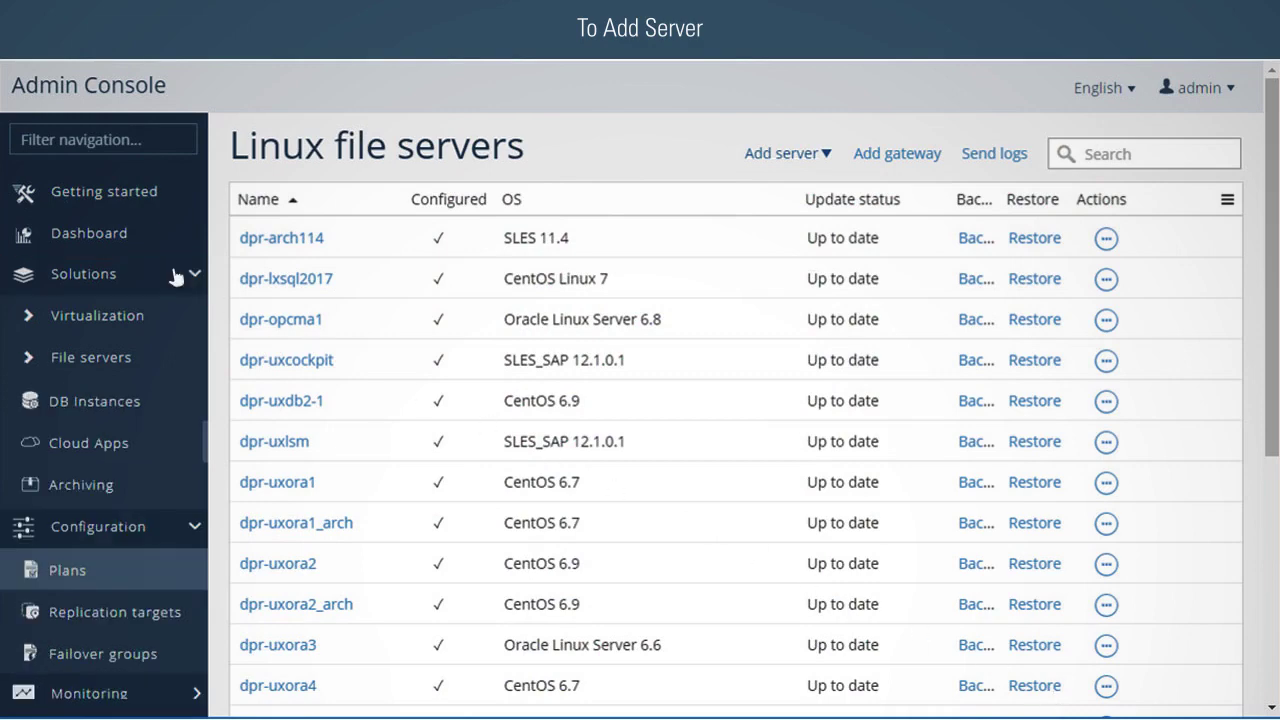
left_click(176, 360)
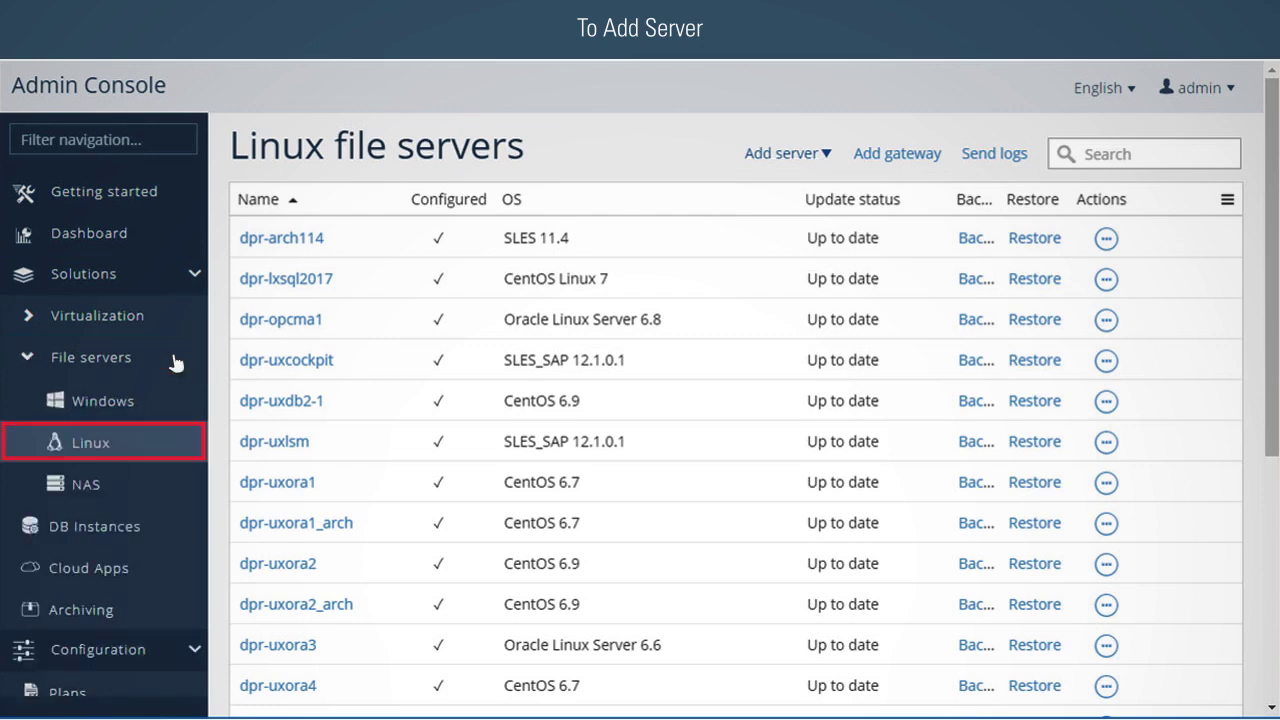
left_click(174, 452)
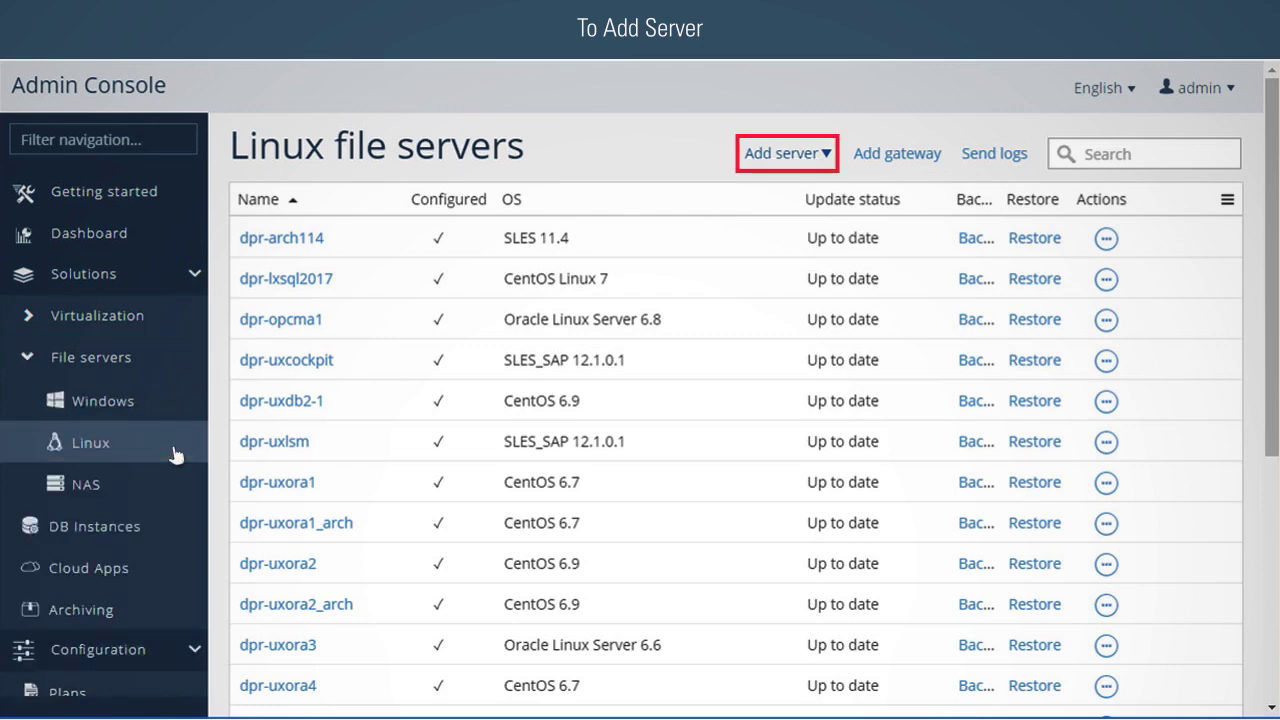
left_click(806, 156)
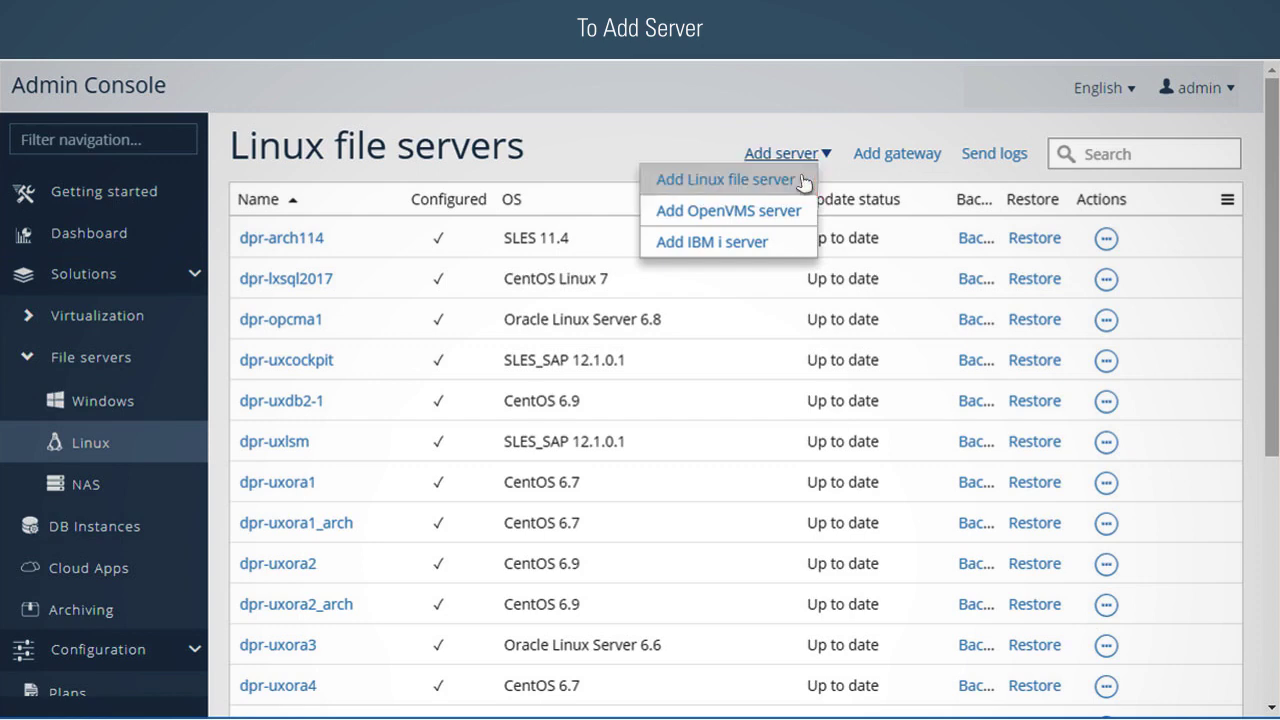
left_click(805, 178)
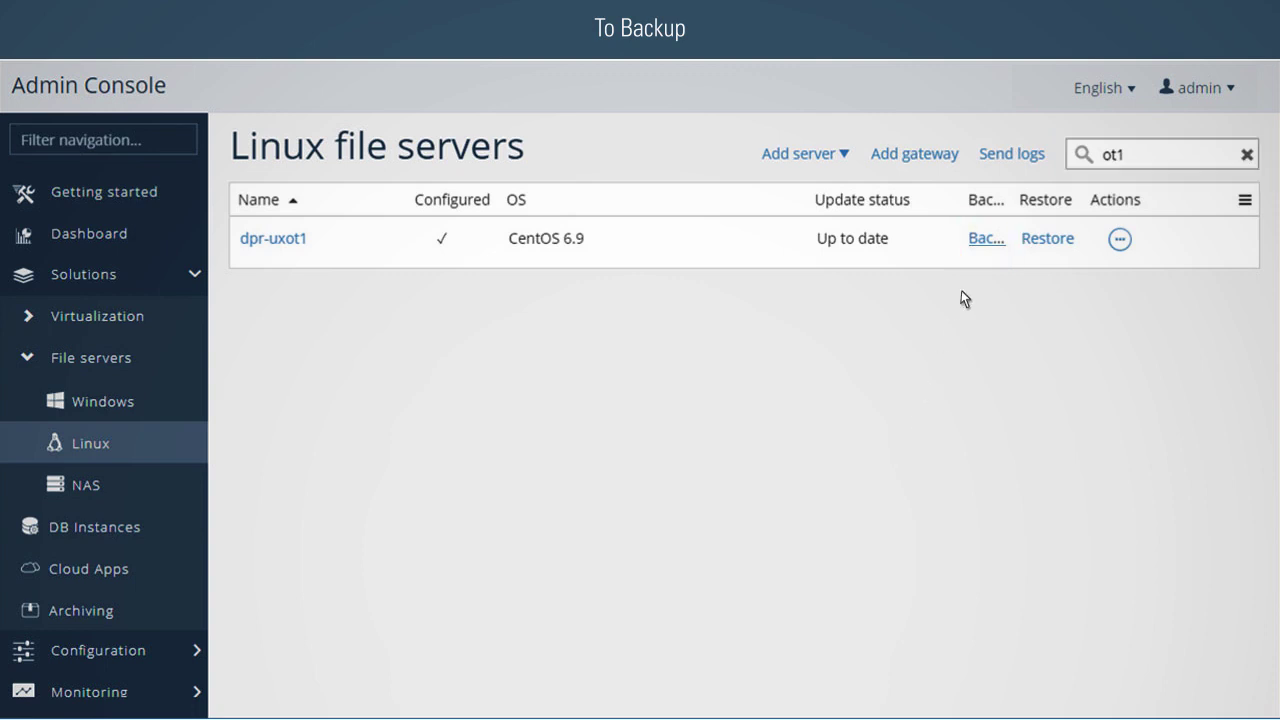
Run a Full backup of dpr-uxot1, check job 13089, then browse its content for restore.
left_click(978, 243)
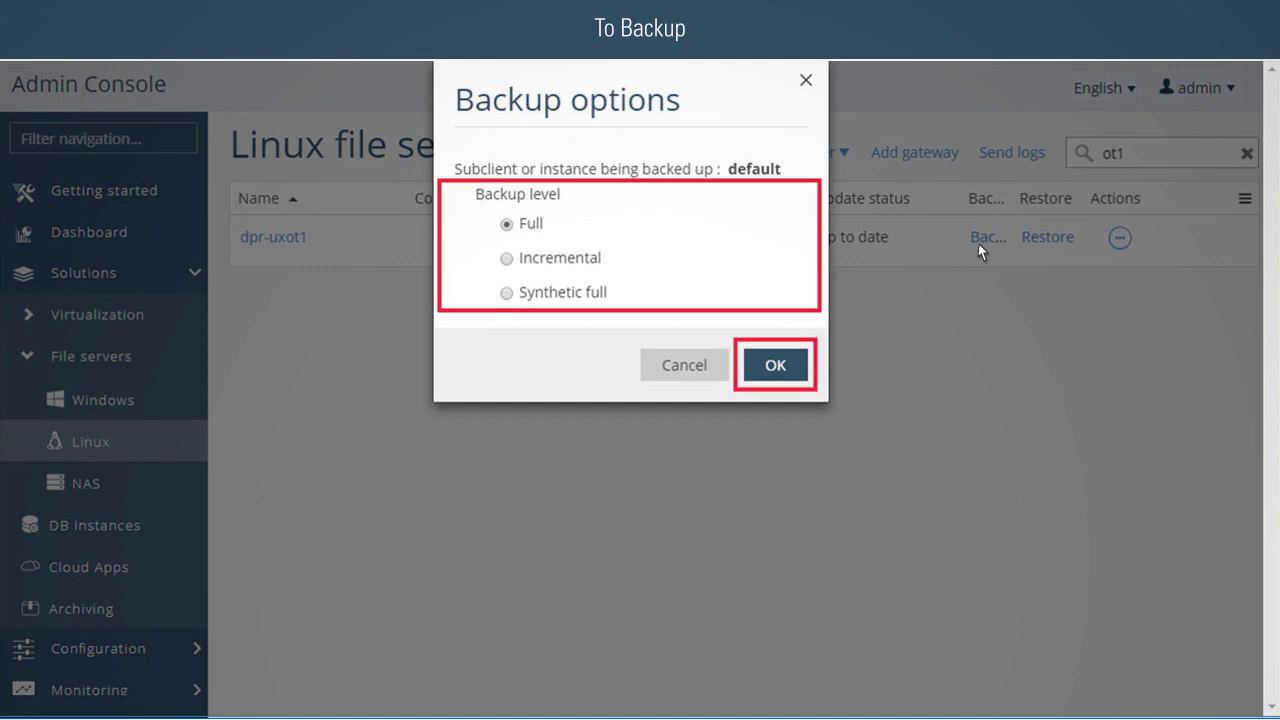
left_click(795, 366)
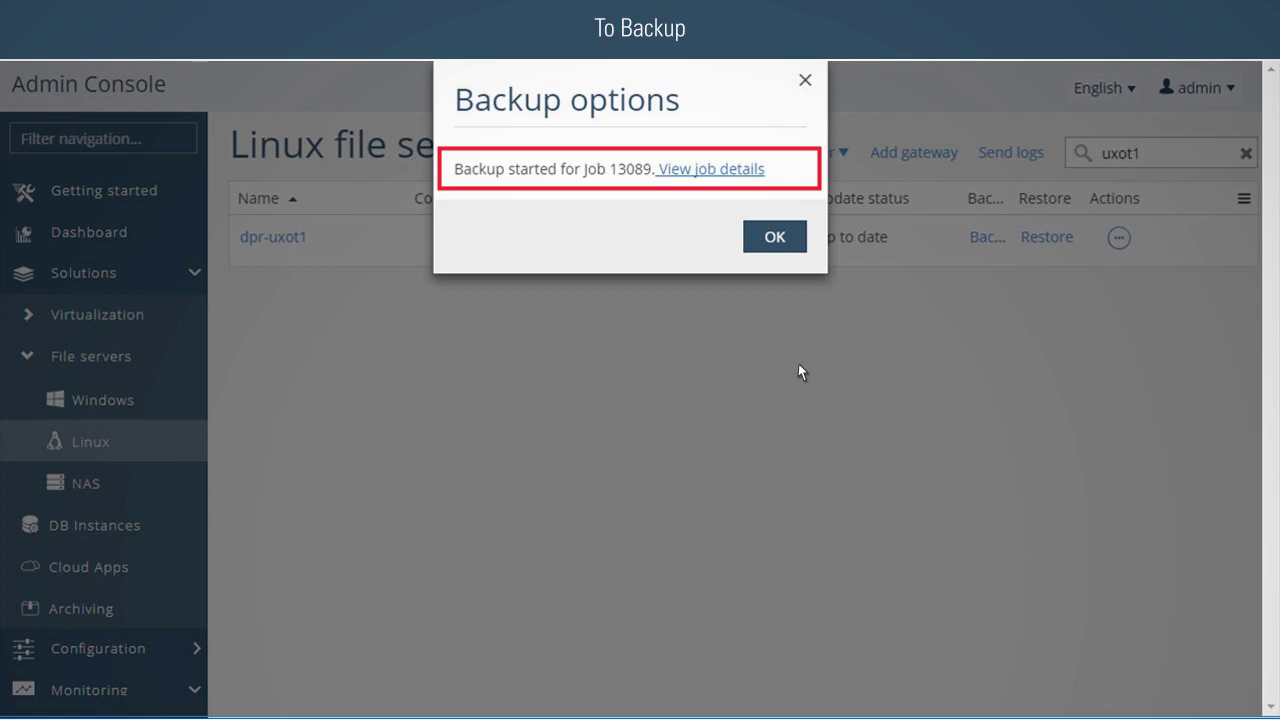
left_click(716, 170)
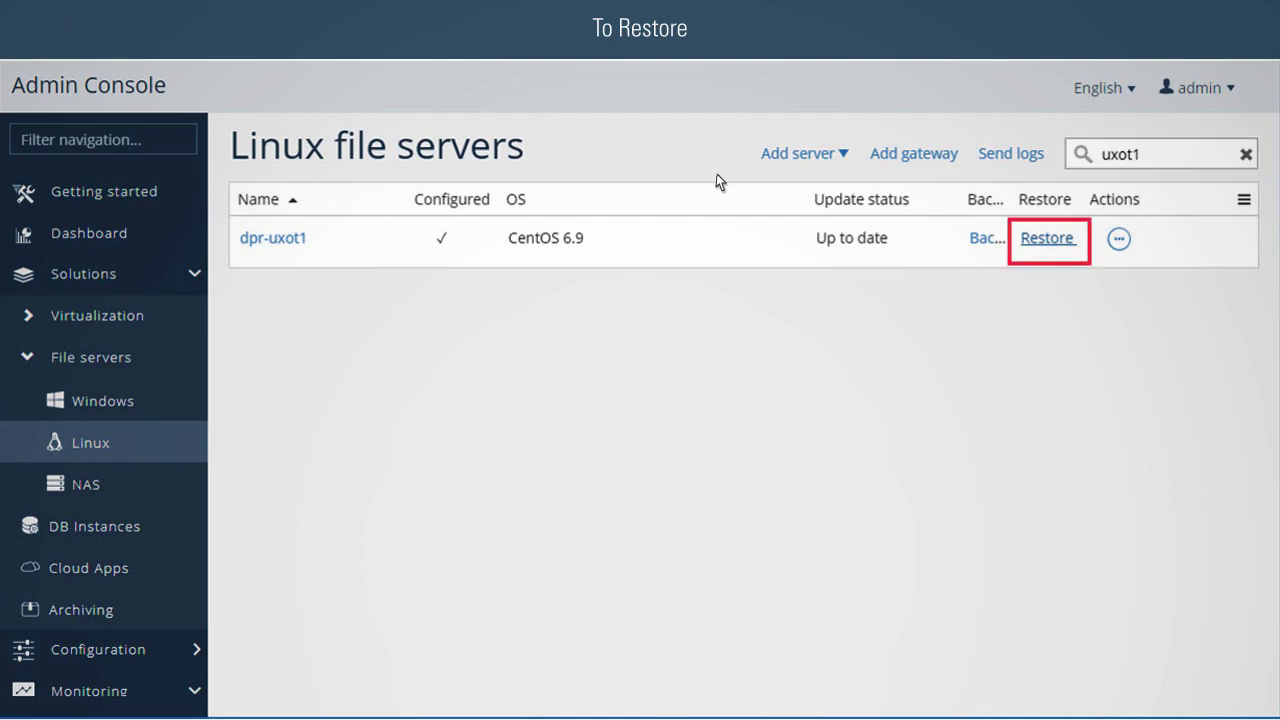
left_click(1040, 241)
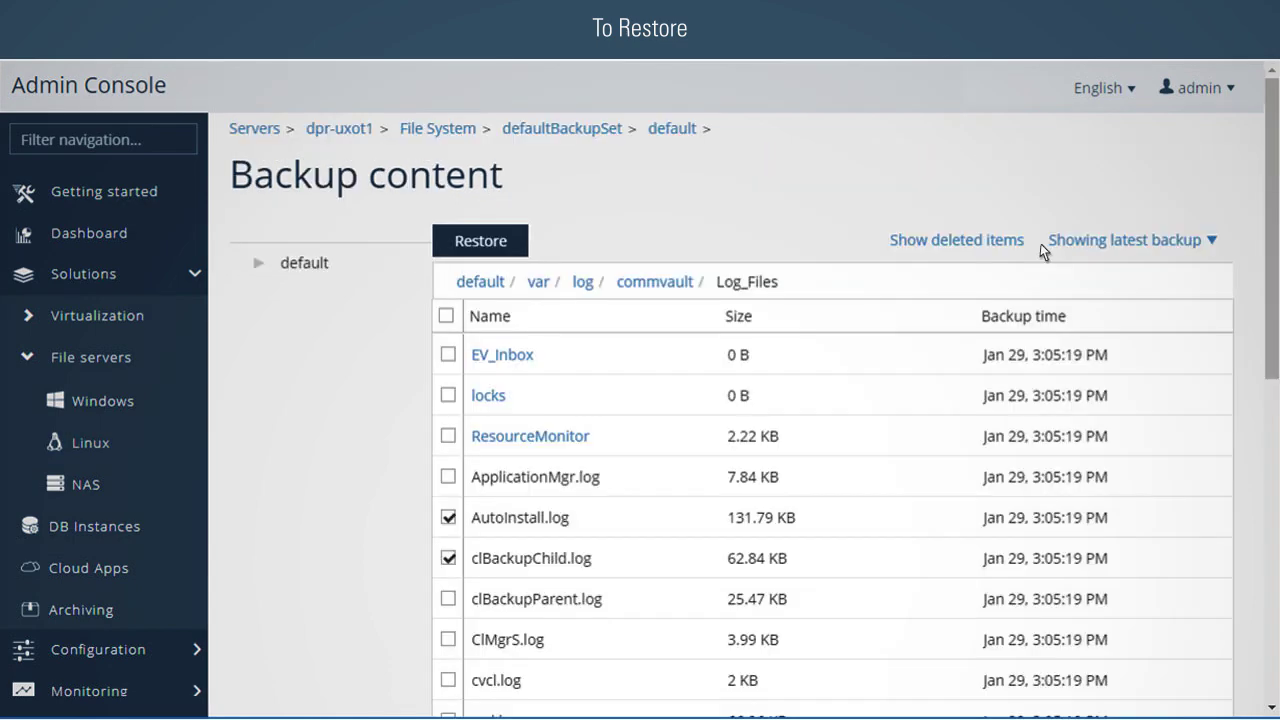